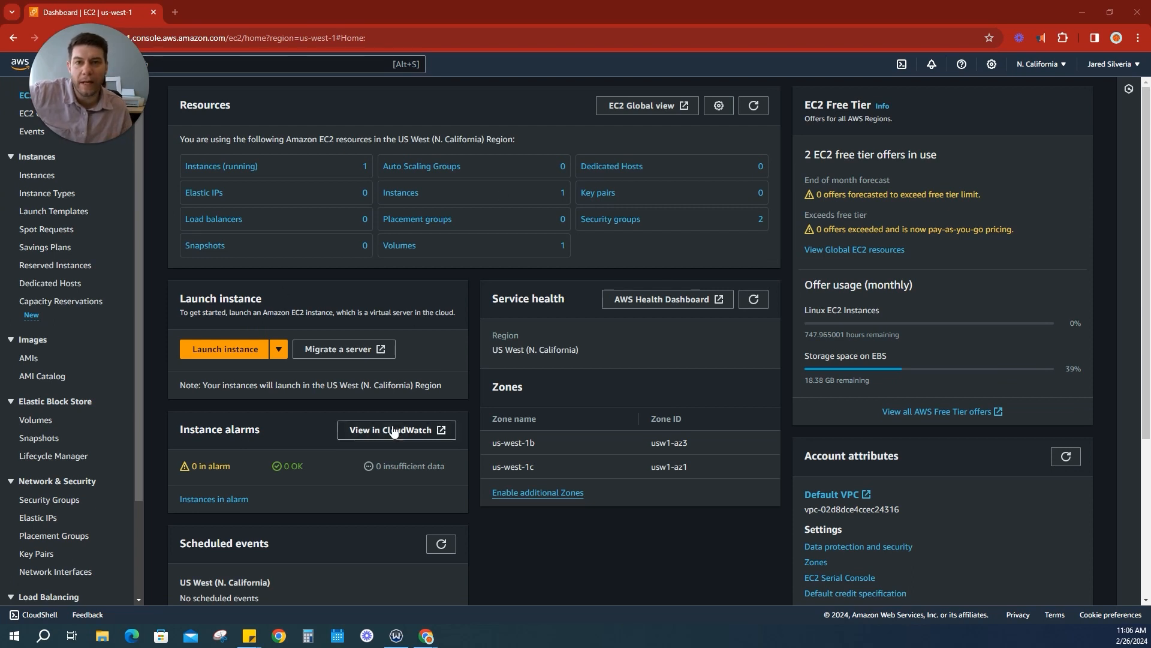
- Start launching a new EC2 instance and name it EmployeeWebApp1
left_click(239, 350)
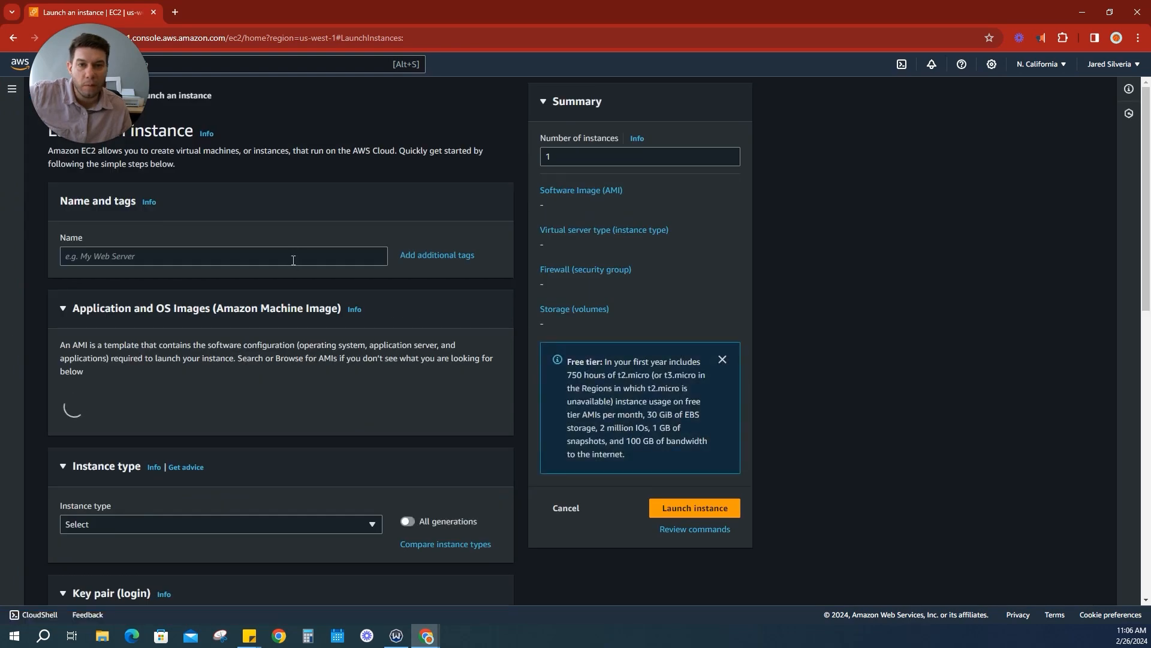
left_click(293, 258)
type("Em")
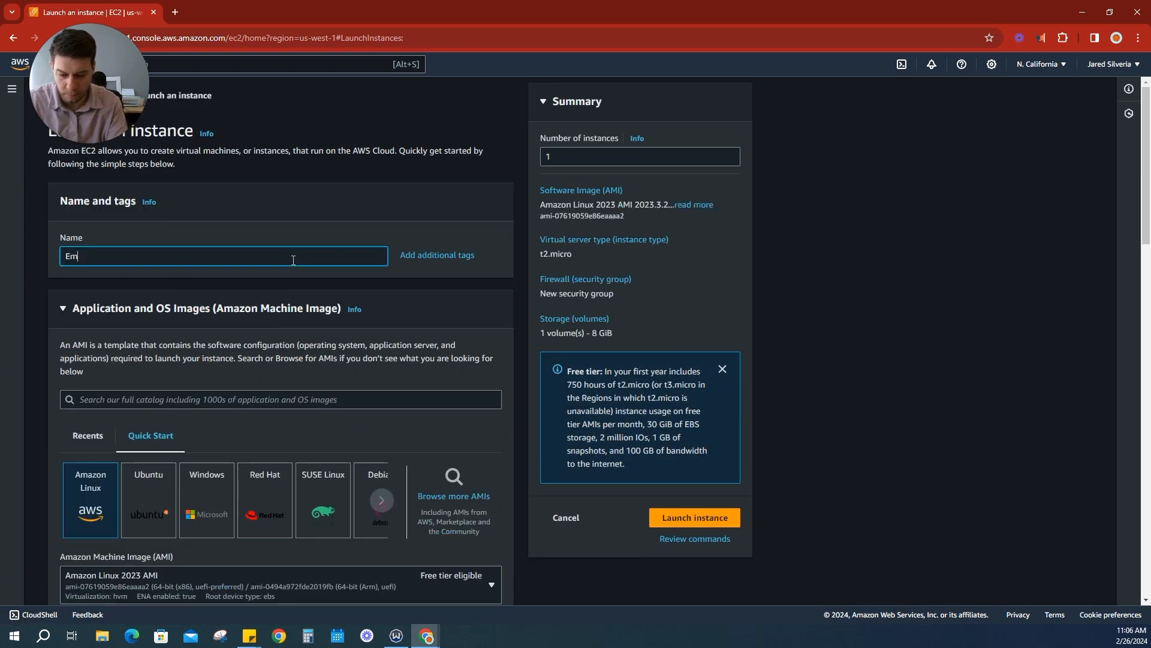
type("ployeeWeb")
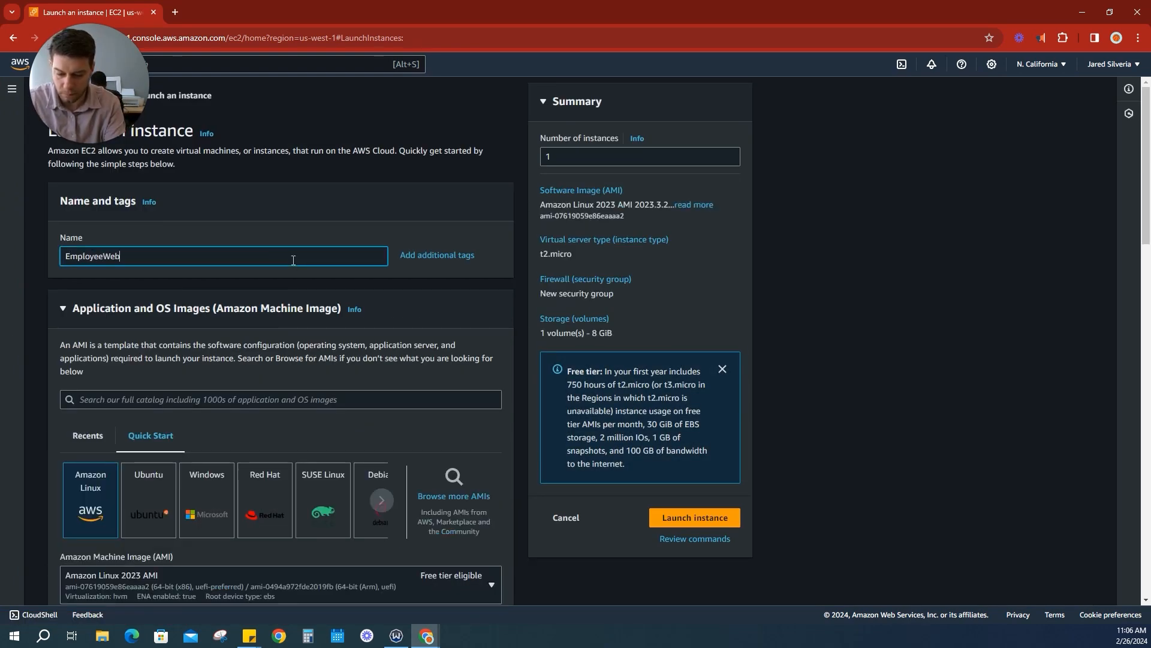
type("App1")
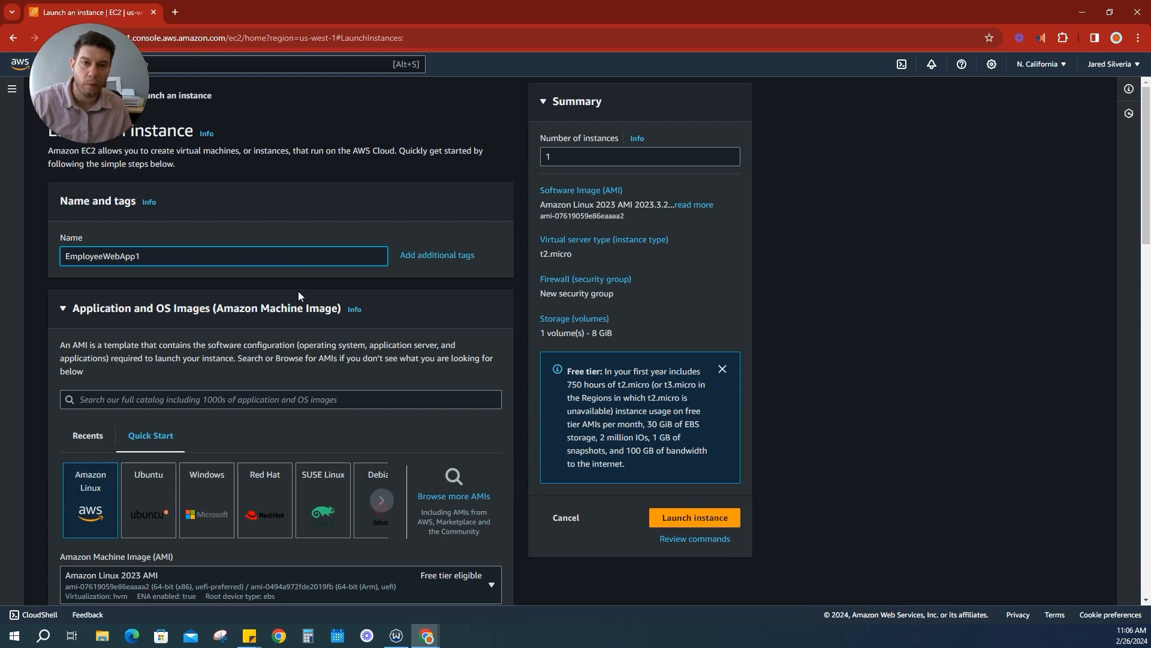
- Choose to proceed without a key pair for the instance login
scroll(499, 324, "down", 3)
scroll(496, 327, "up", 3)
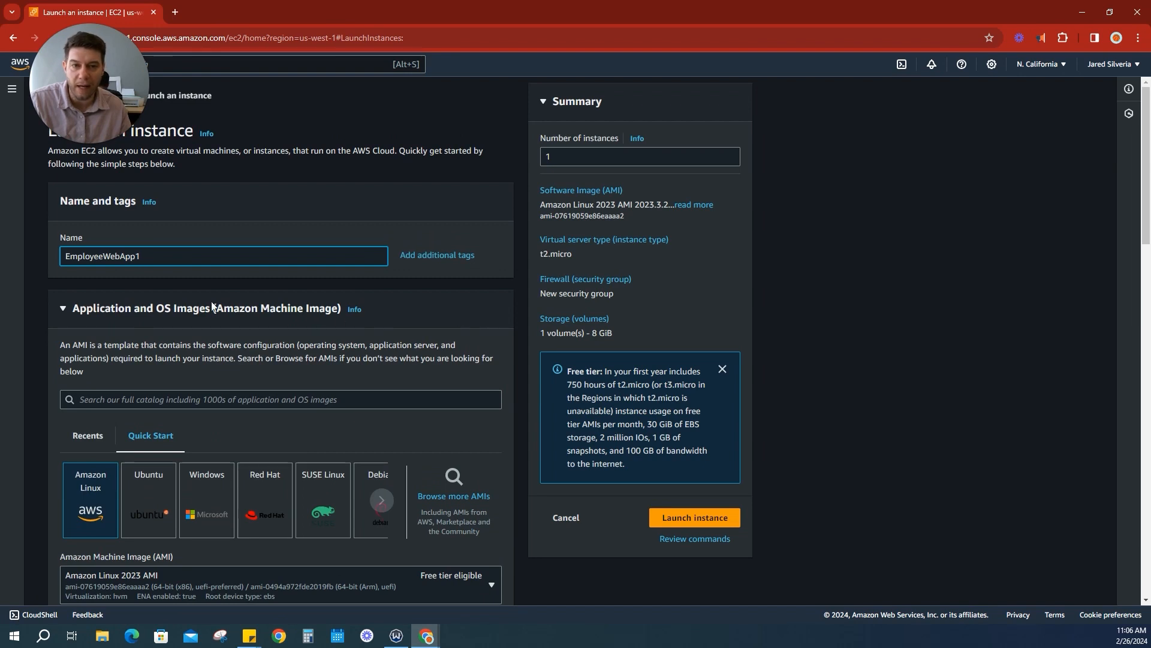
scroll(388, 320, "down", 1)
scroll(388, 319, "down", 1)
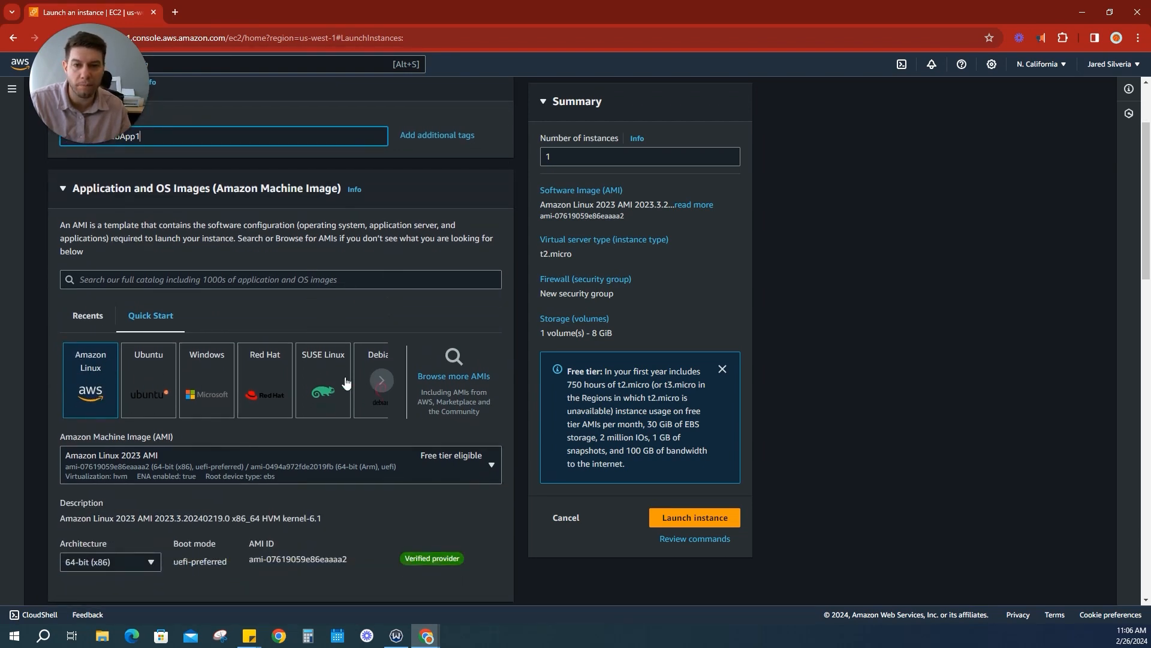
scroll(520, 413, "down", 2)
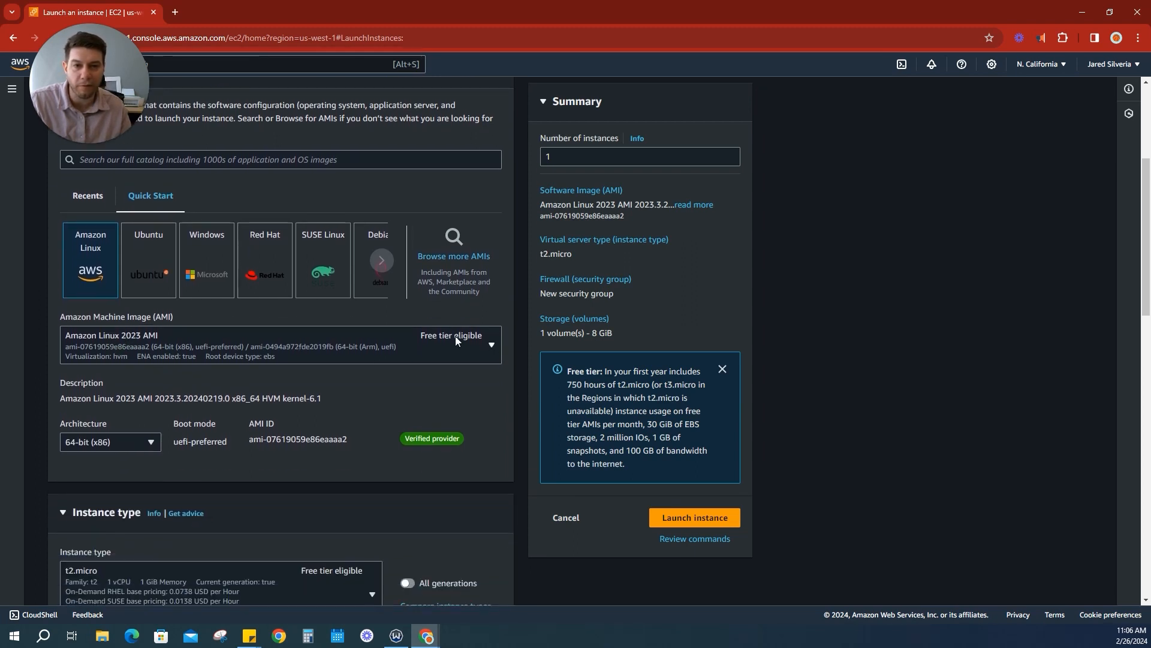
scroll(477, 343, "down", 4)
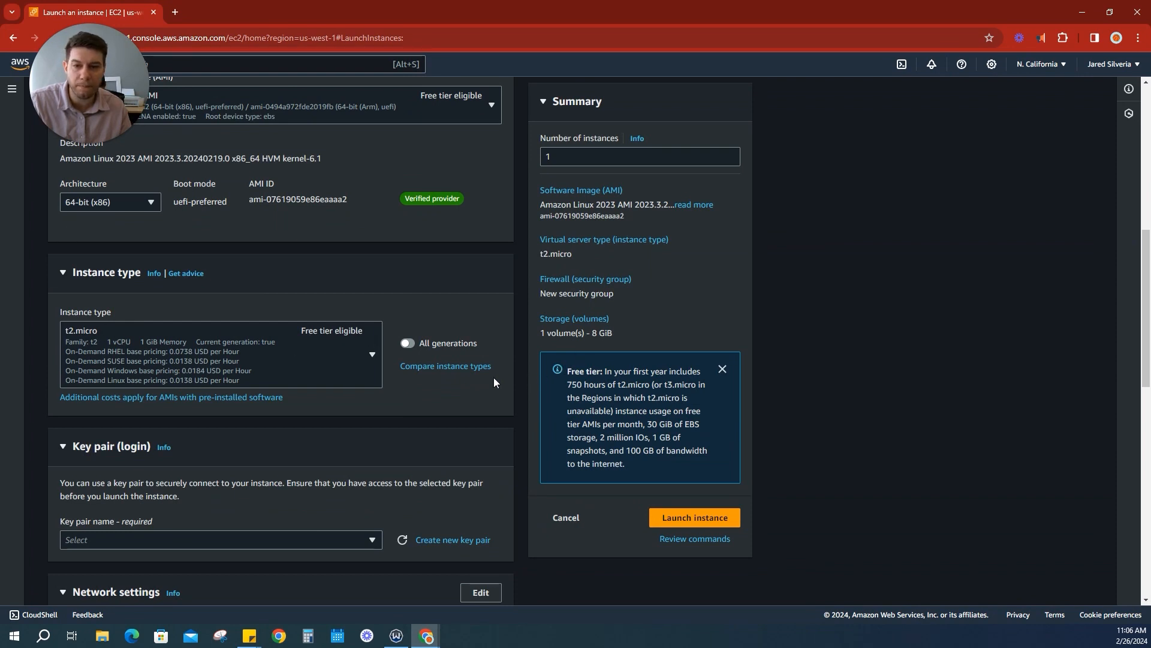
scroll(494, 377, "down", 2)
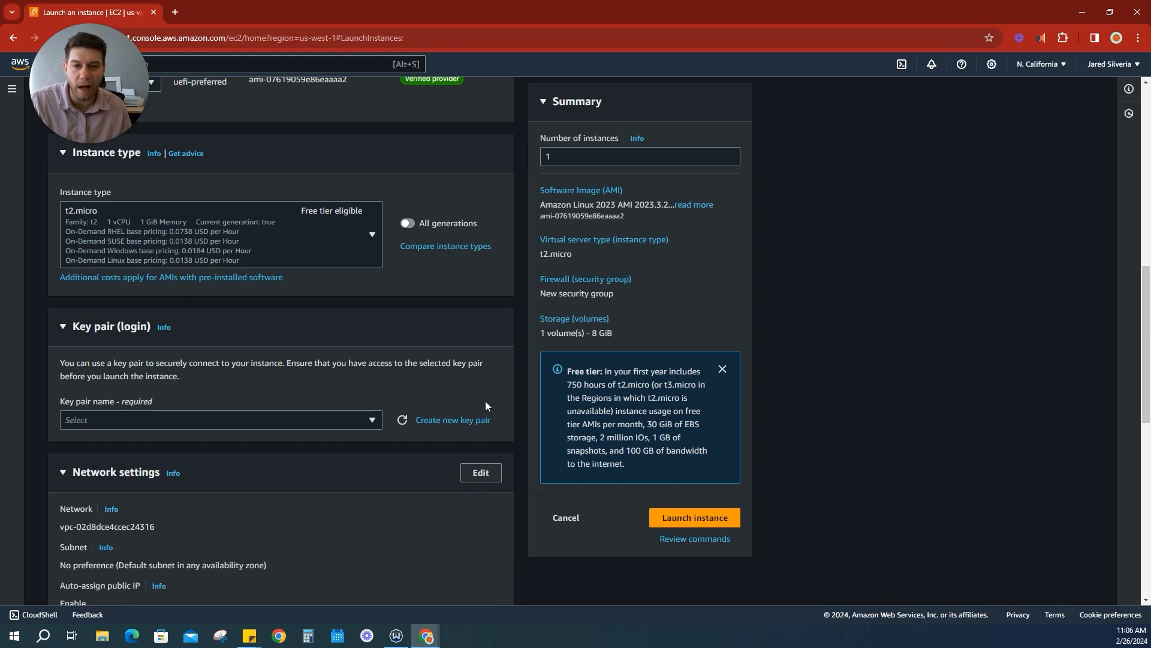
left_click(372, 421)
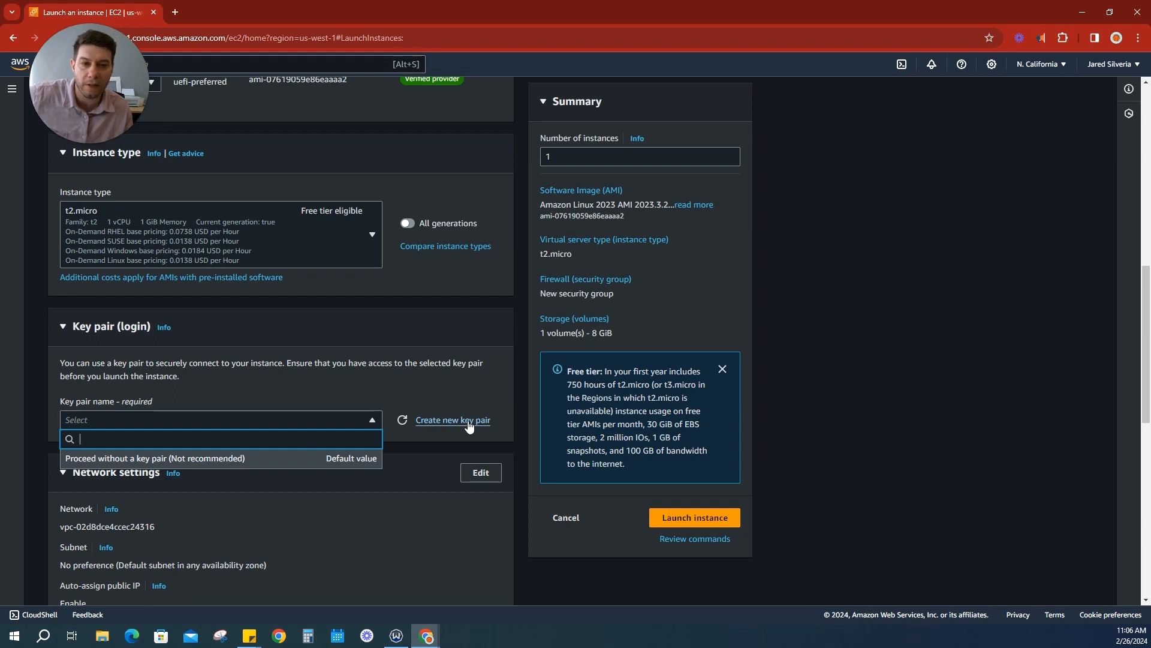
left_click(192, 459)
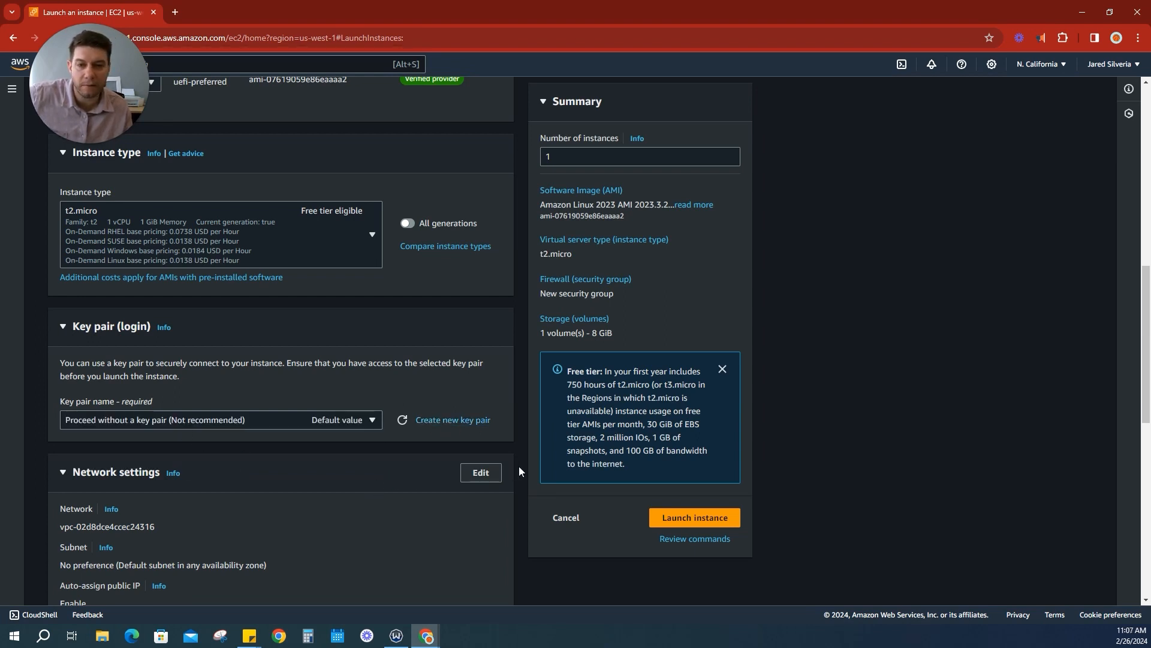
- Edit the instance's network settings to use the Public subnet subnet-01bf62ba763c1a555 in us-west-1b
scroll(519, 470, "down", 3)
scroll(520, 466, "up", 1)
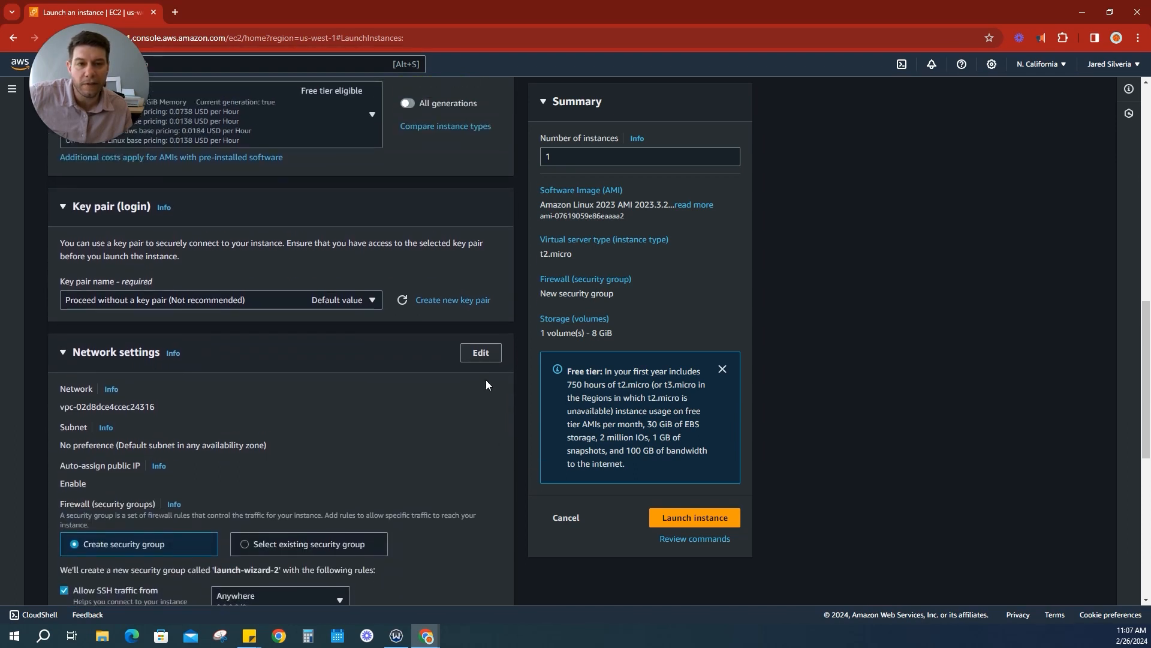
left_click(480, 354)
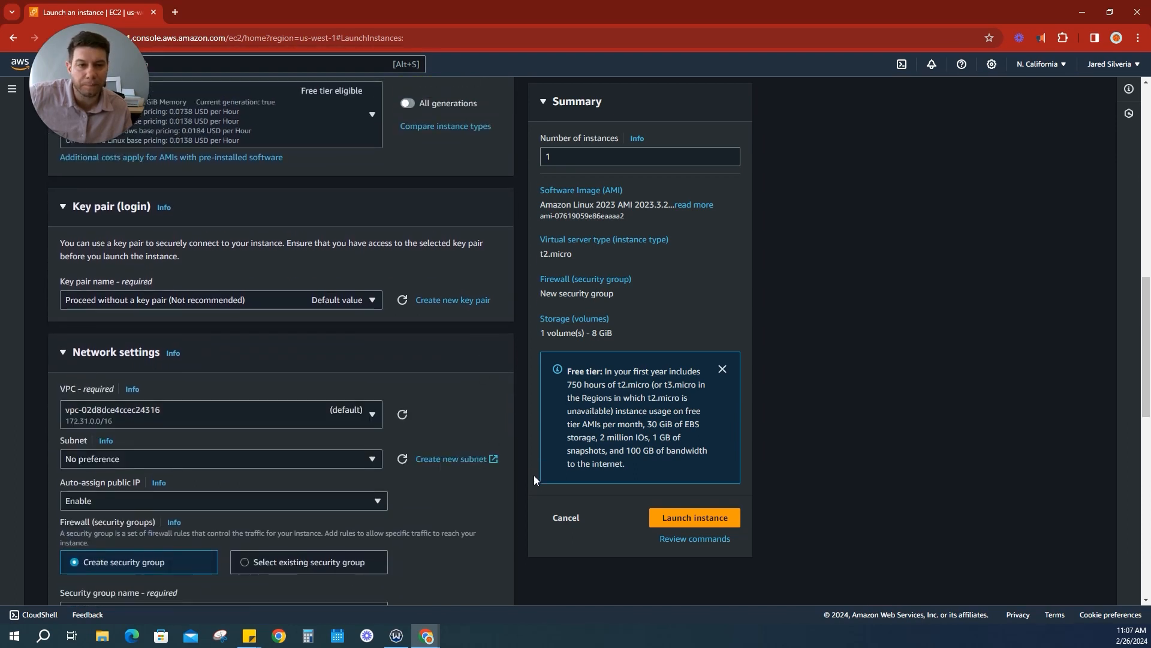
scroll(534, 475, "down", 1)
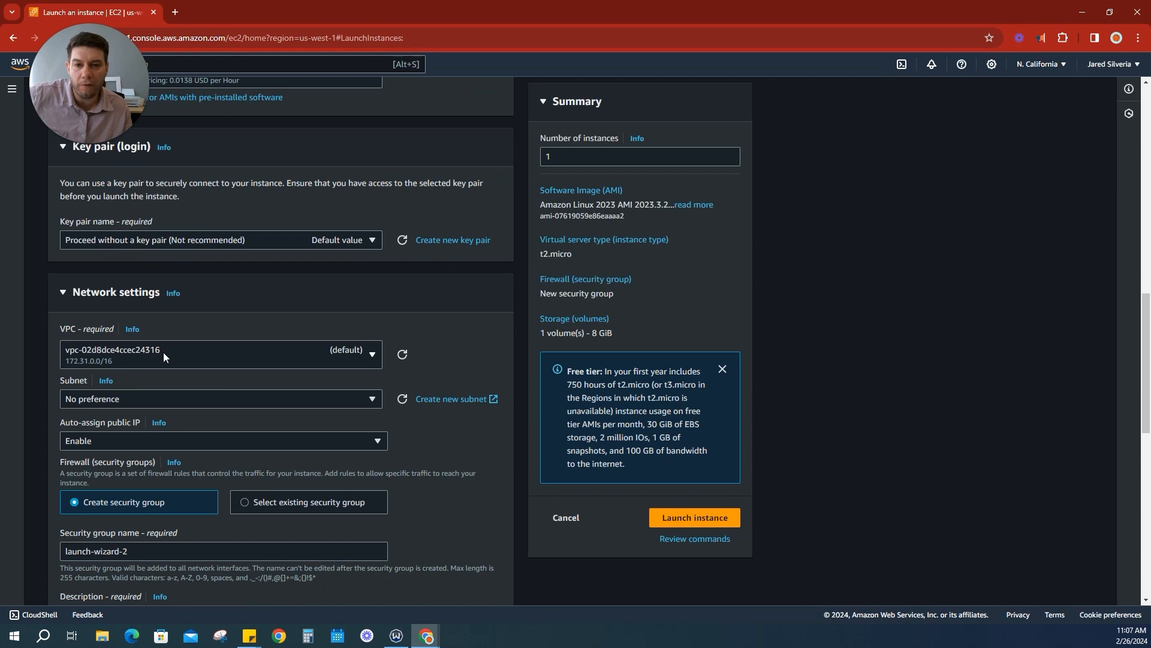
left_click(373, 400)
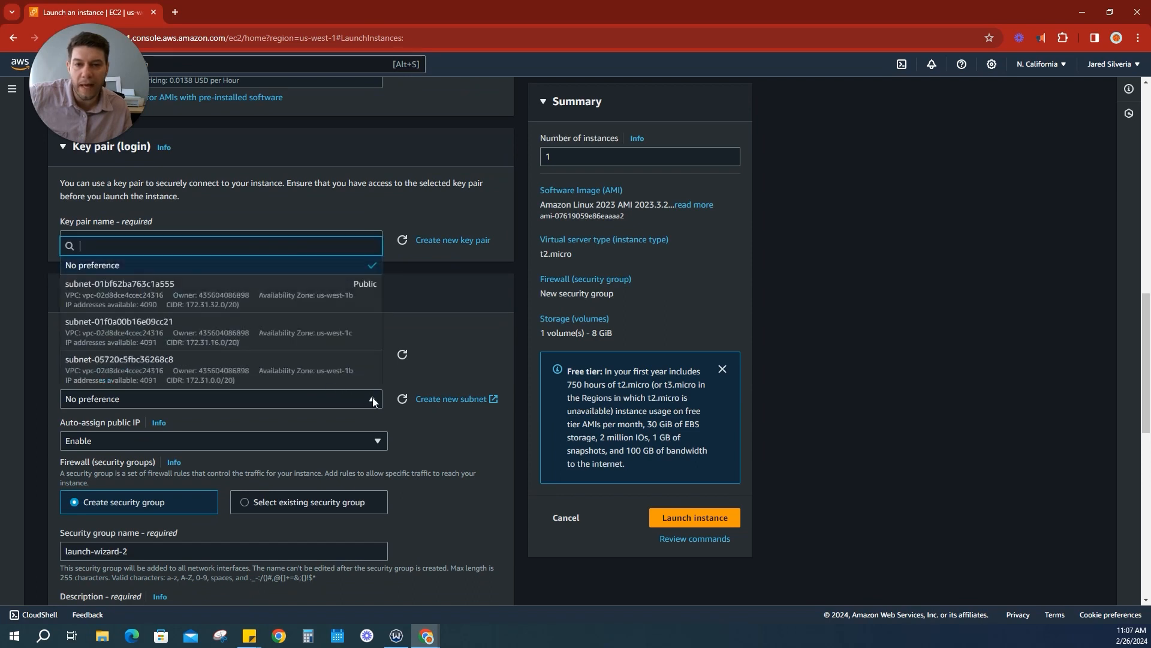
left_click(339, 296)
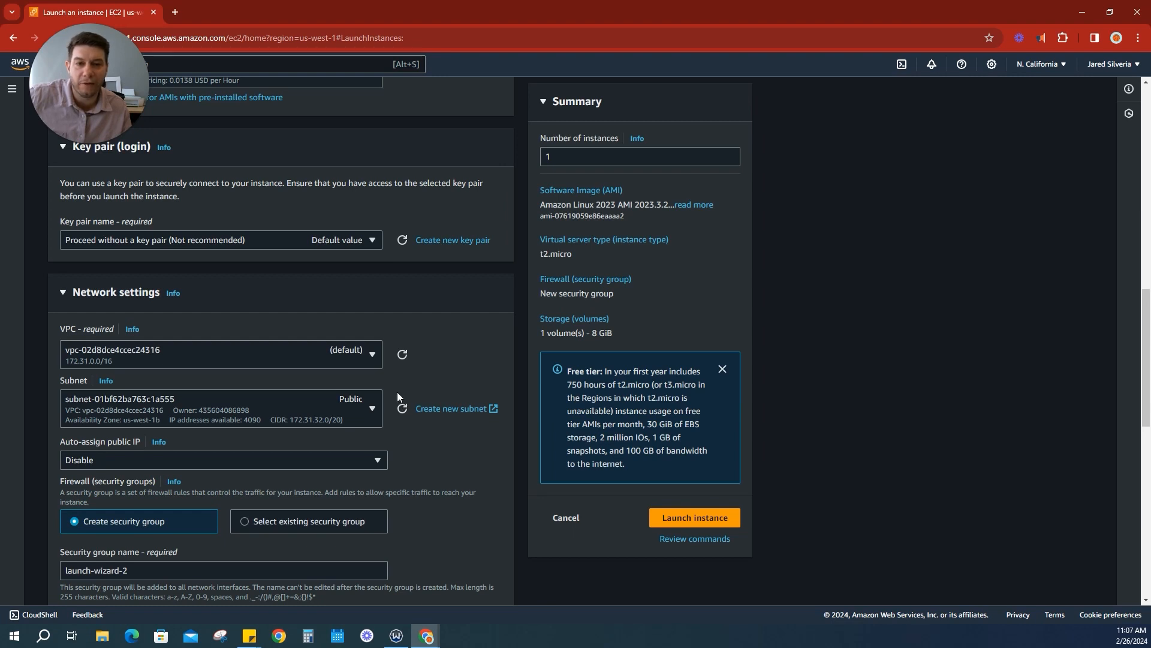
- Enable auto-assigning of a public IP in the network settings
scroll(397, 391, "down", 1)
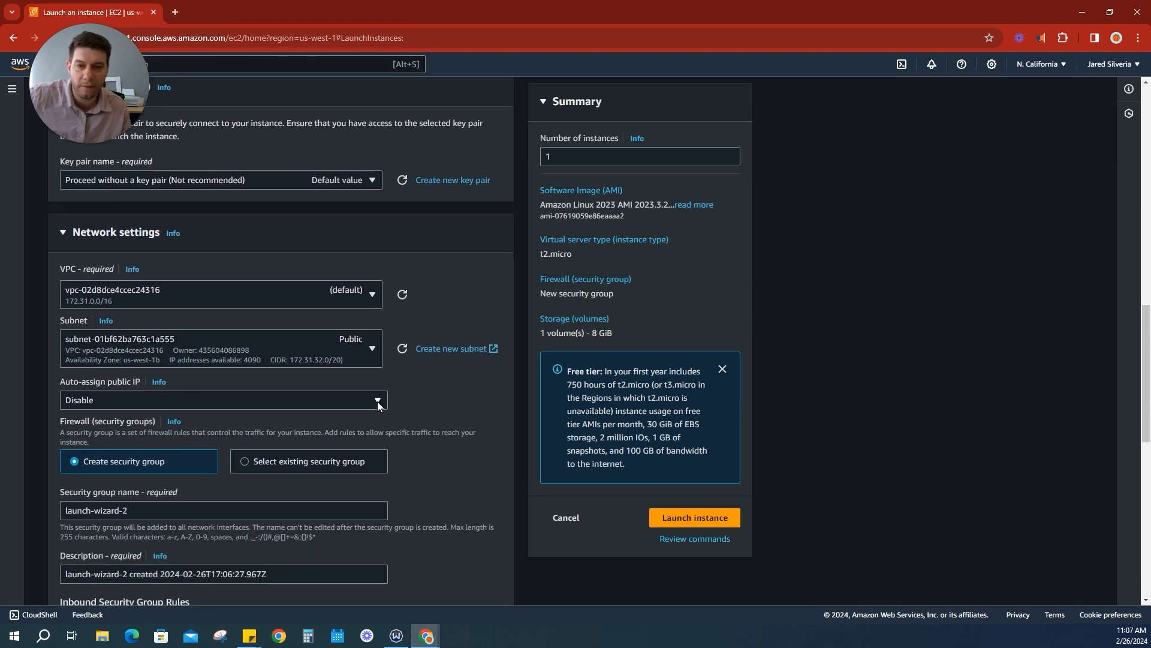
left_click(377, 401)
left_click(247, 419)
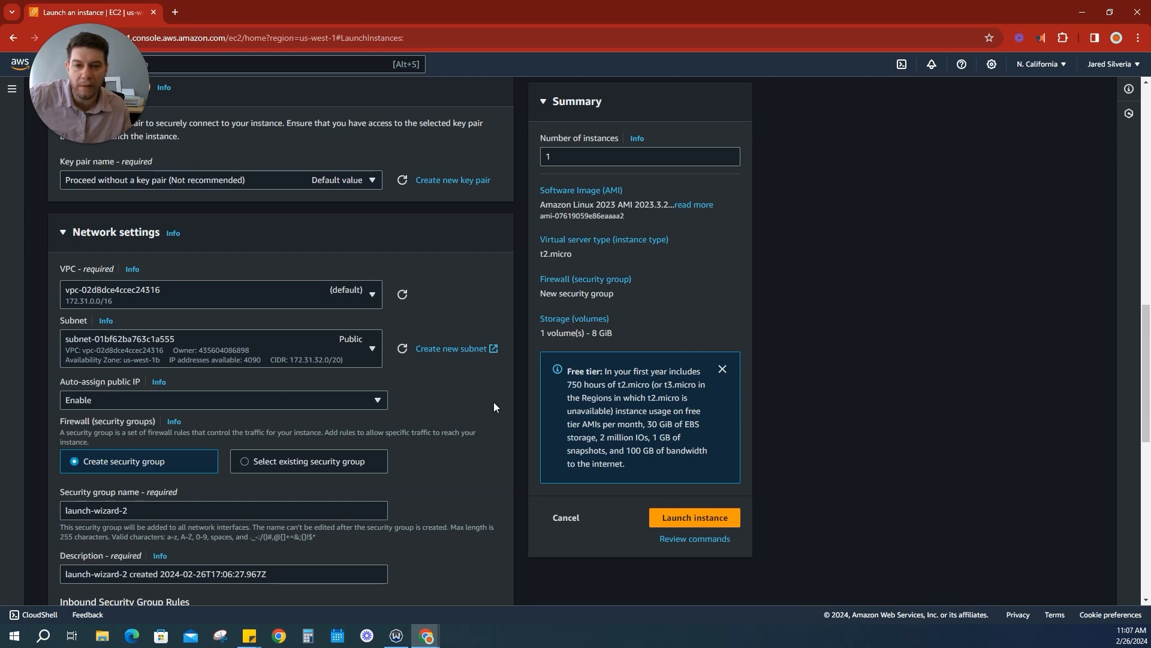
- Change the type of the first inbound security group rule to HTTP
scroll(465, 405, "down", 2)
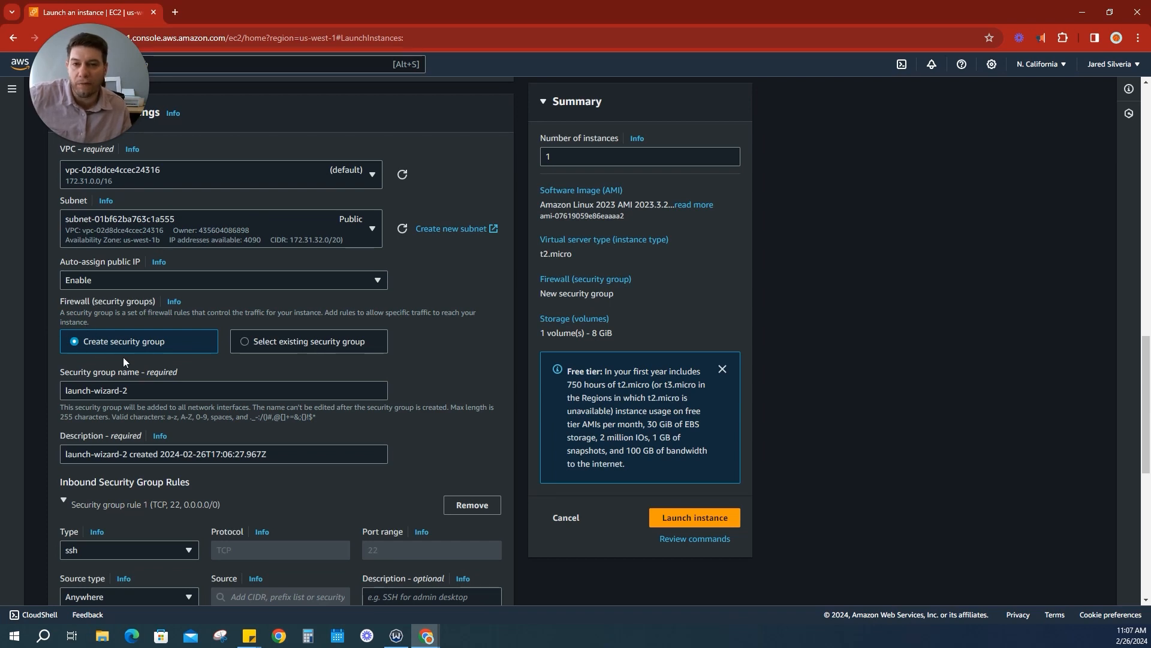
scroll(124, 358, "down", 3)
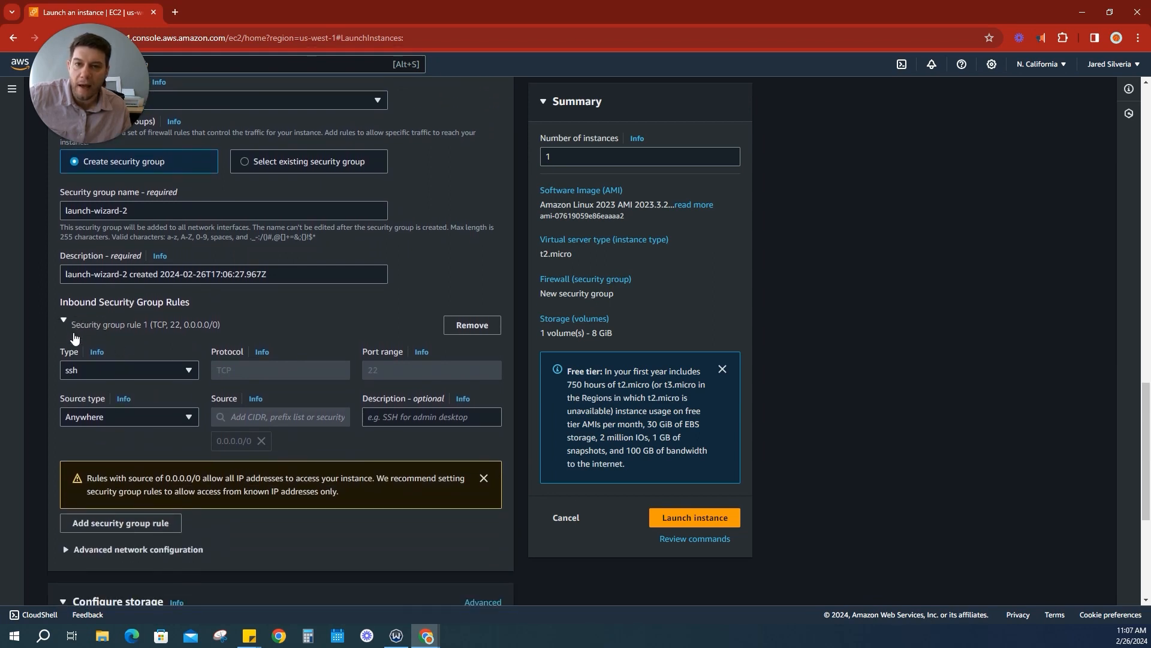
left_click(89, 370)
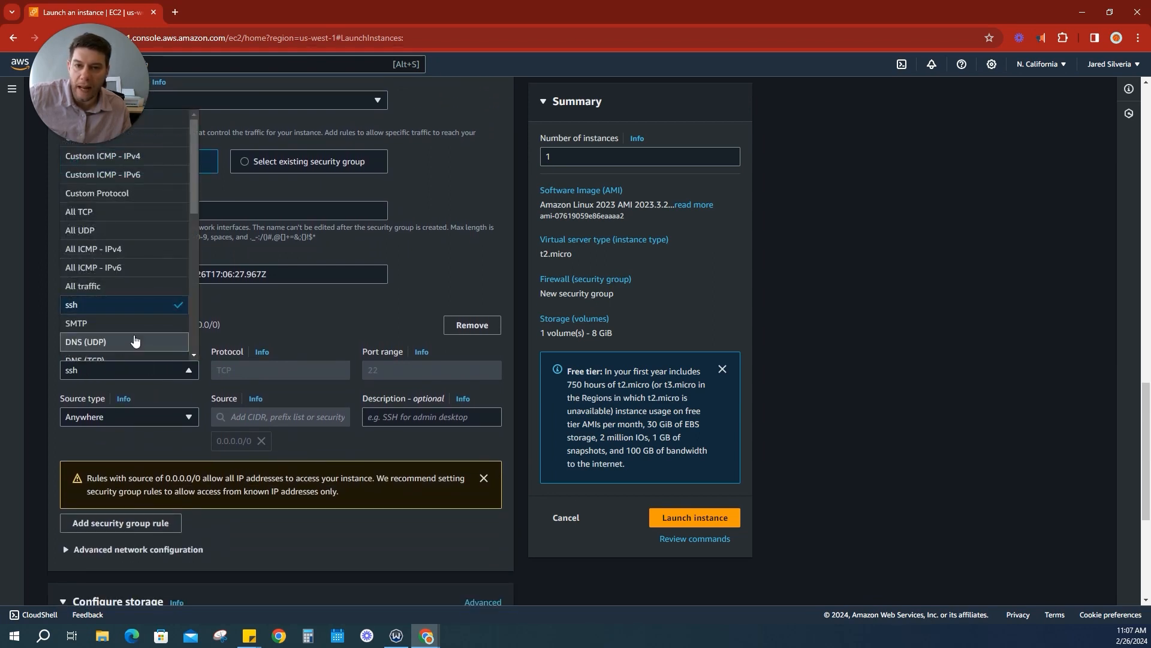
scroll(134, 340, "down", 2)
scroll(135, 340, "down", 1)
scroll(135, 336, "up", 1)
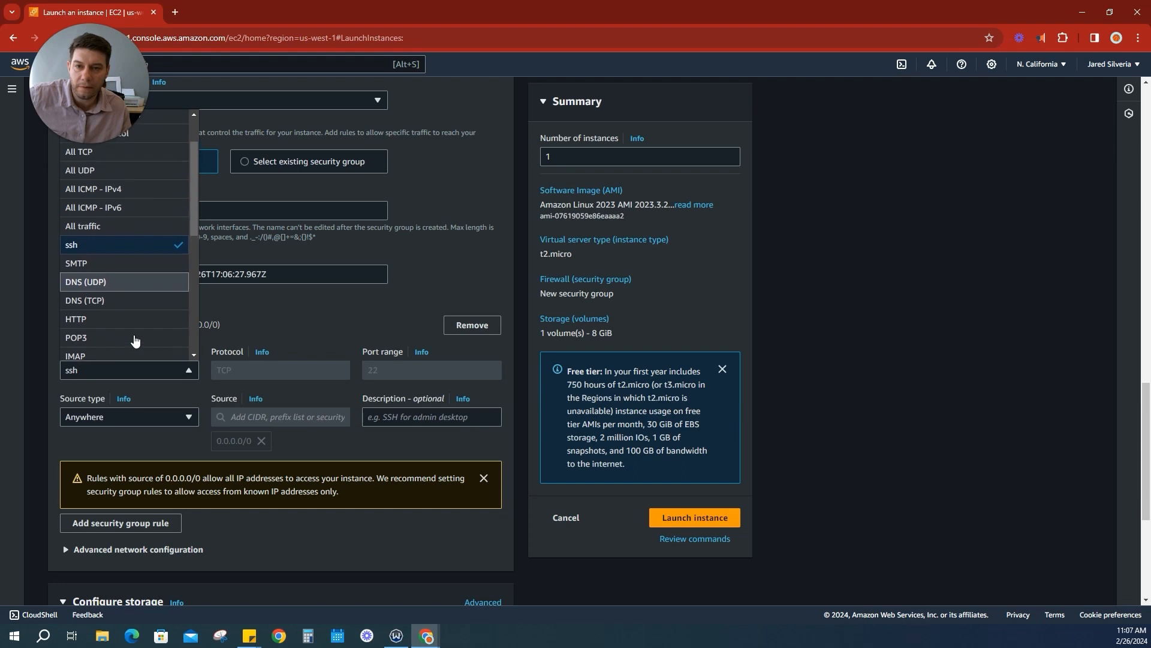
left_click(135, 319)
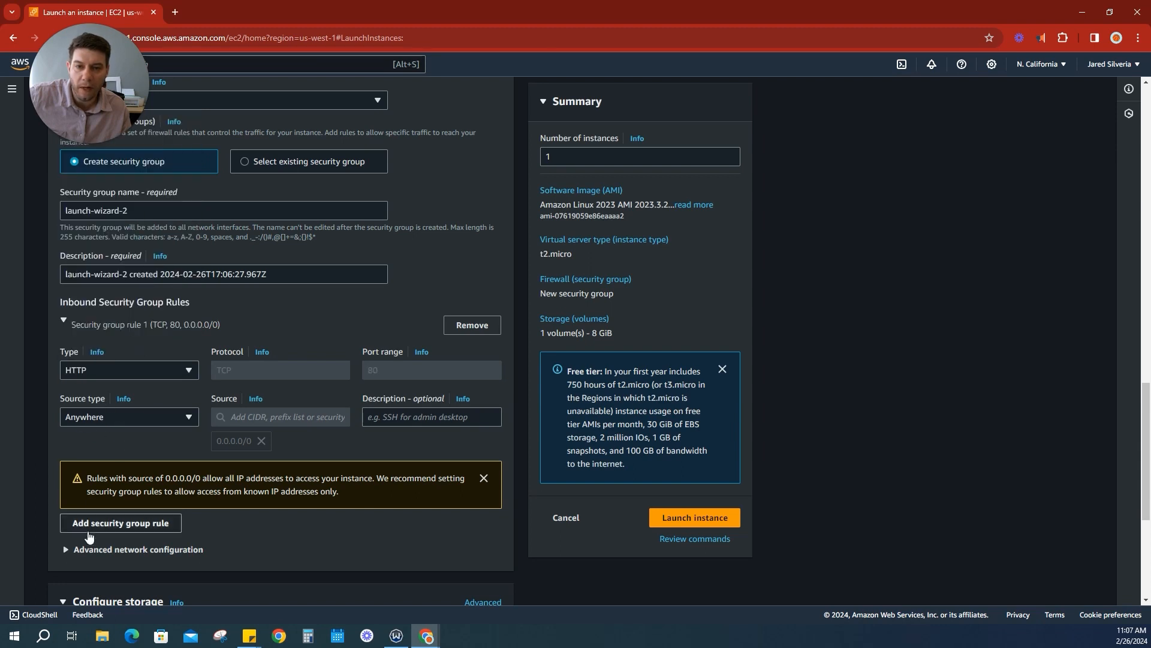
- Add a second inbound security group rule of type HTTPS with the source type Anywhere
left_click(120, 523)
scroll(225, 476, "down", 2)
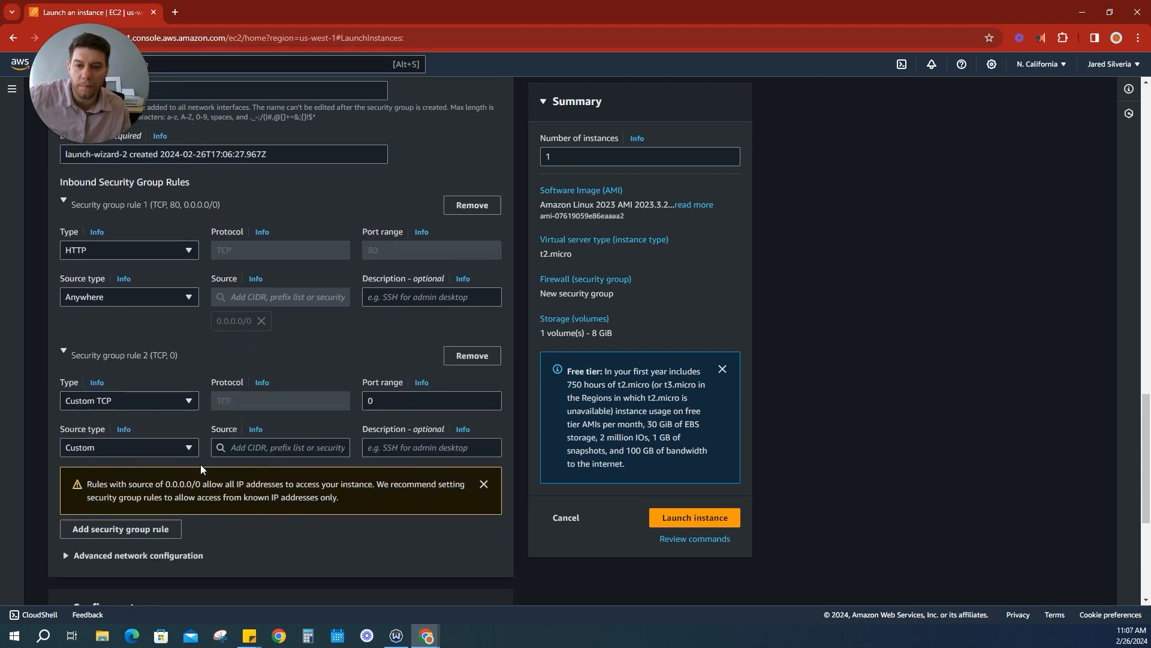
left_click(189, 400)
scroll(162, 359, "down", 4)
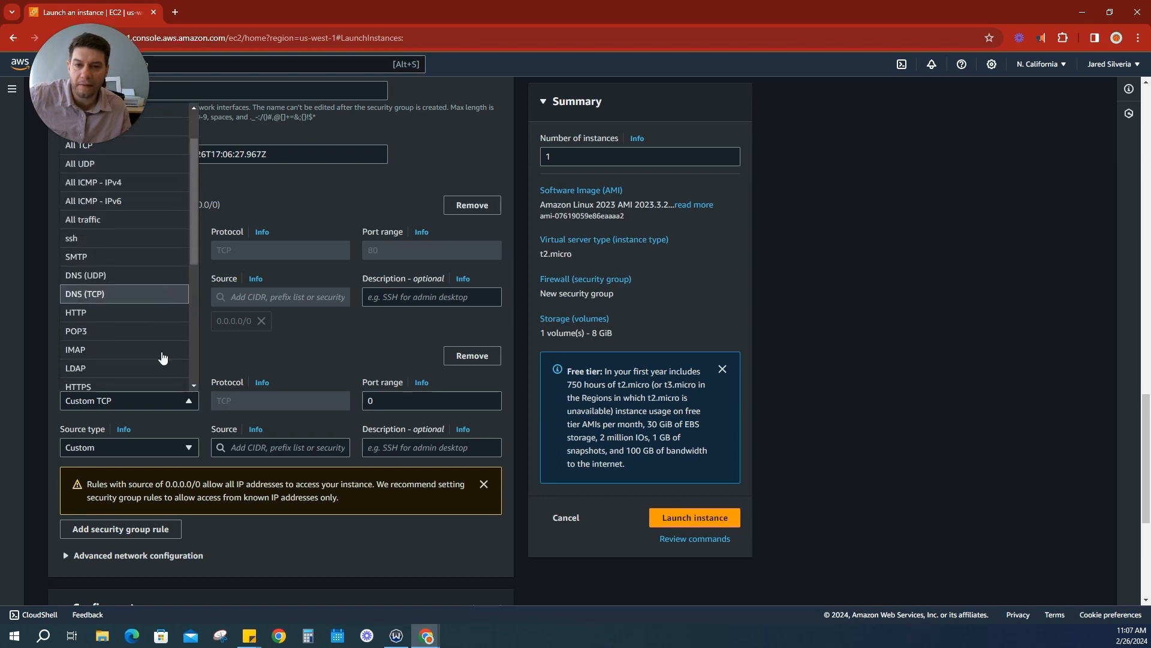
left_click(138, 327)
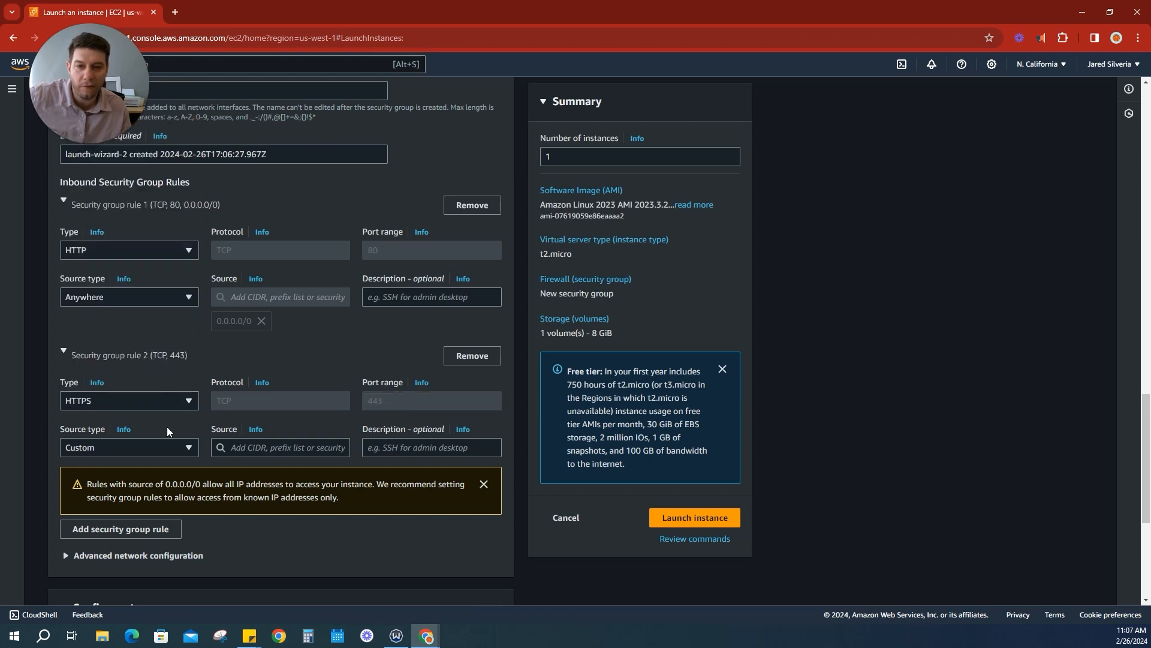
left_click(183, 449)
left_click(180, 463)
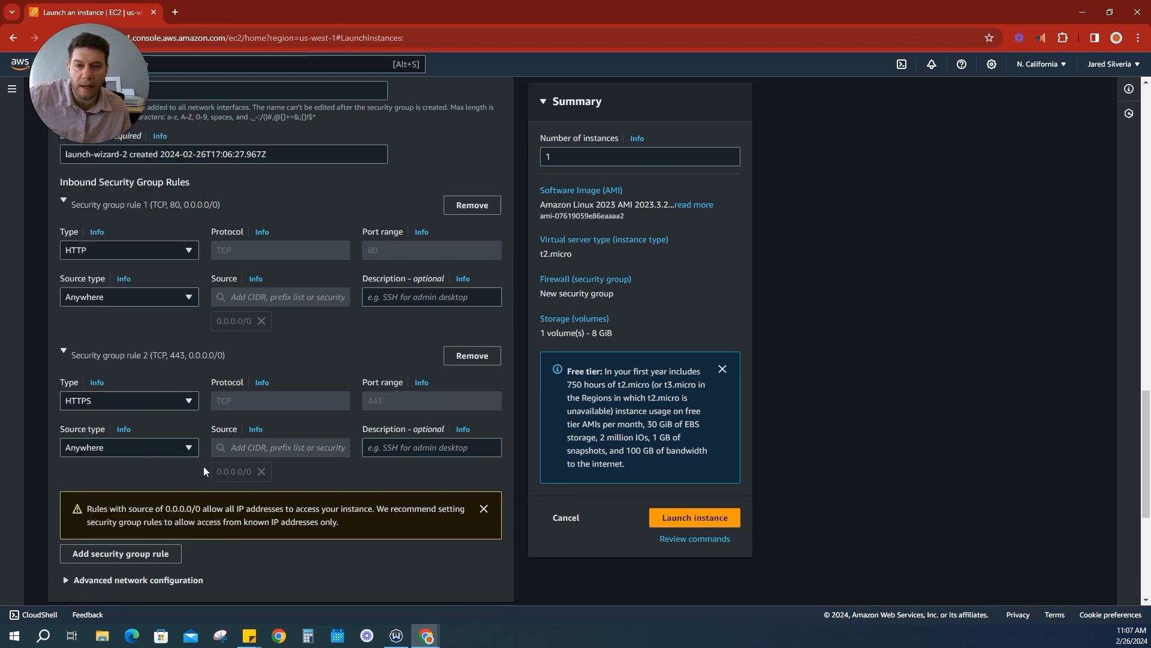
- Expand the advanced details and assign the IAM instance profile FullAccessAPI
scroll(140, 478, "down", 2)
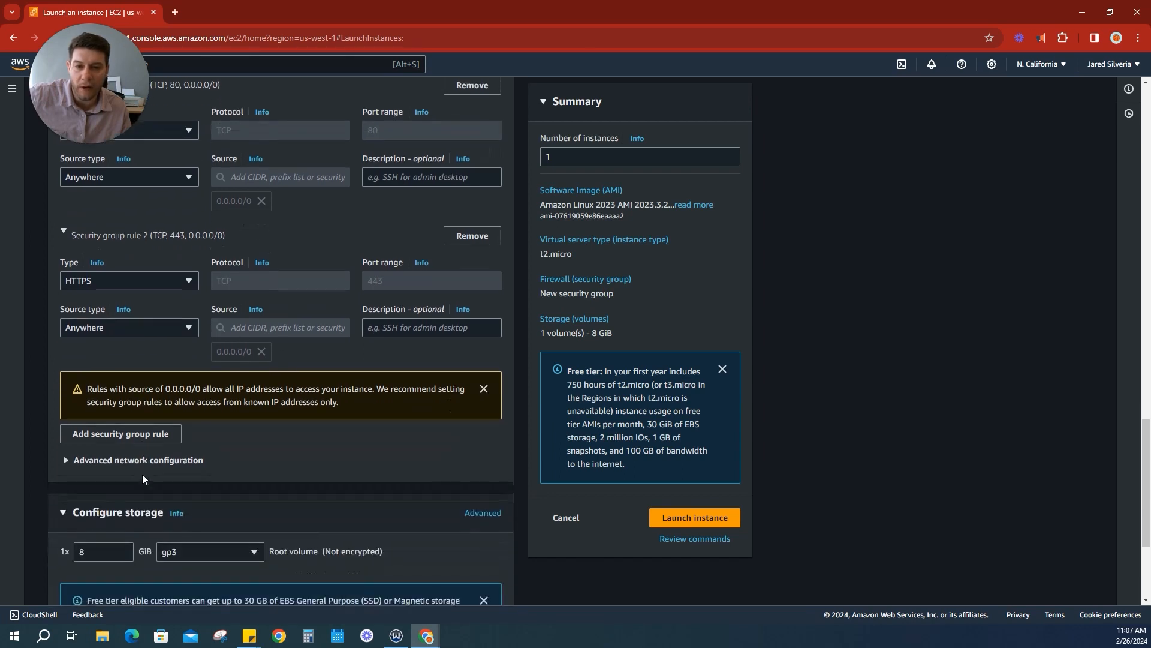
scroll(365, 474, "down", 3)
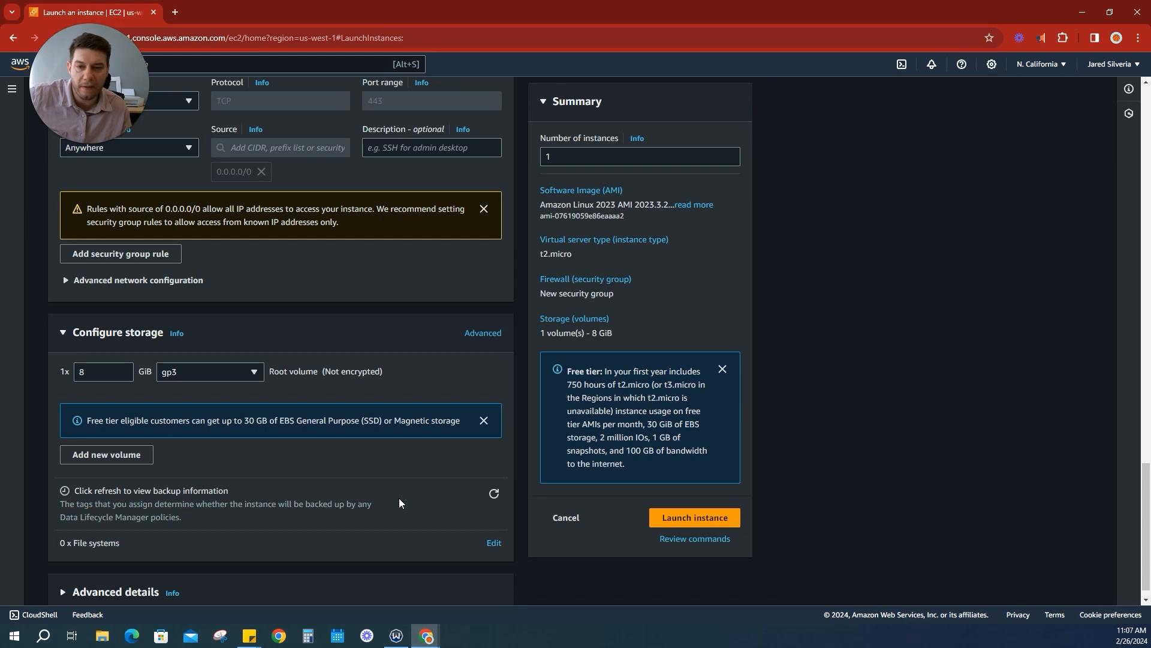
scroll(399, 503, "down", 1)
left_click(63, 575)
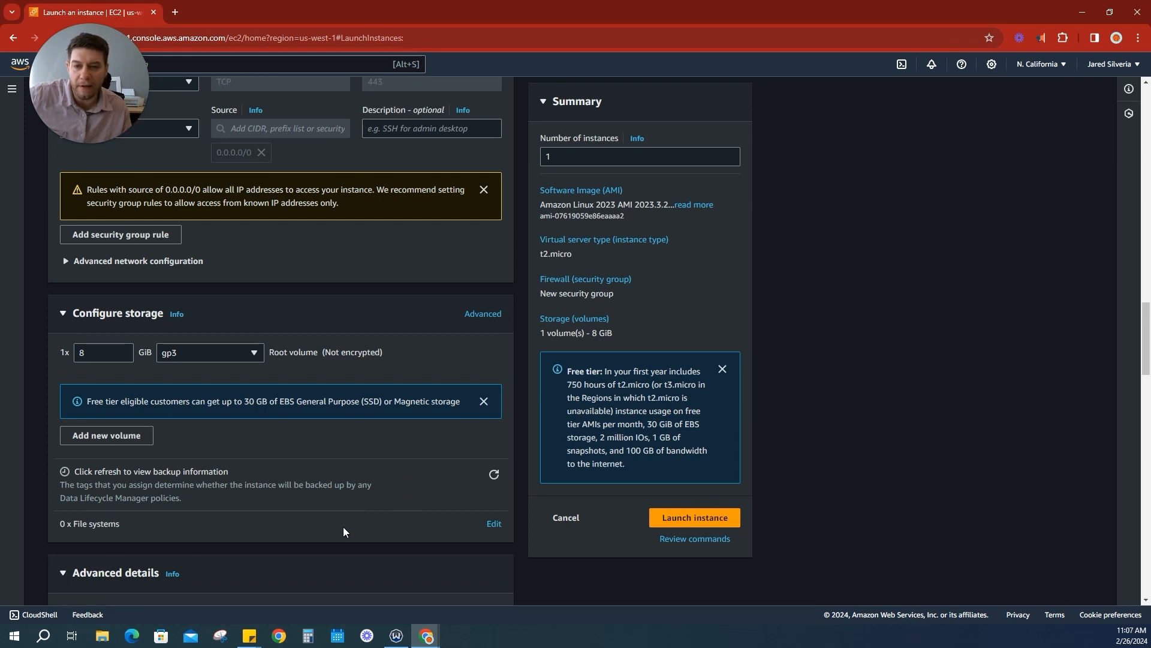
scroll(304, 496, "down", 5)
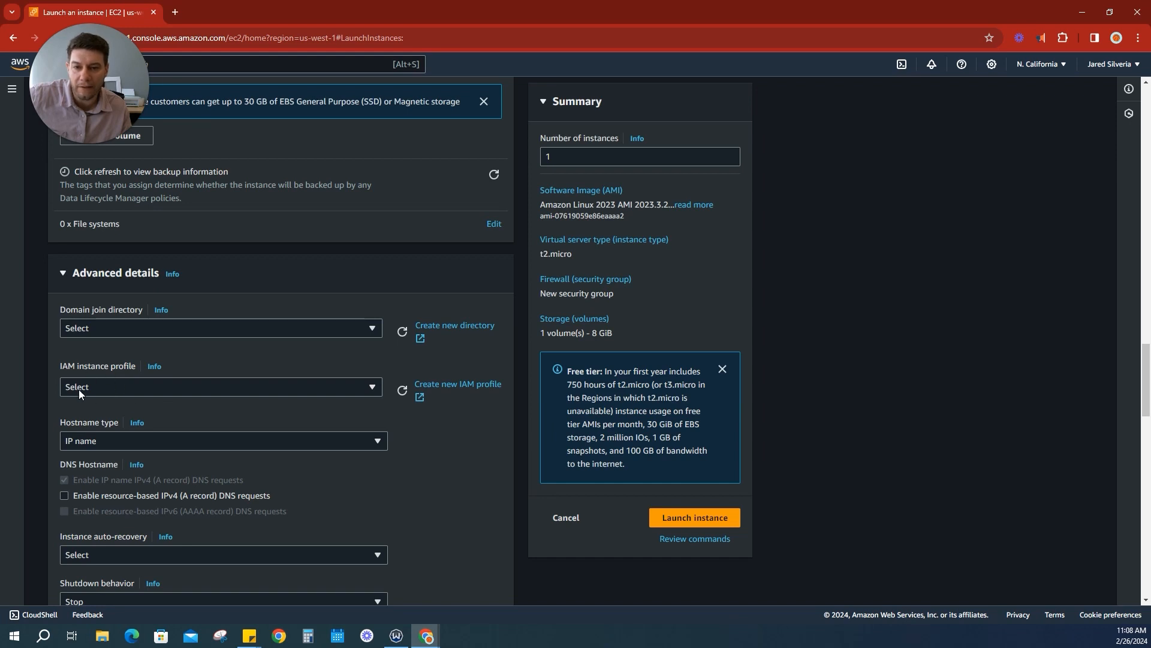
left_click(372, 391)
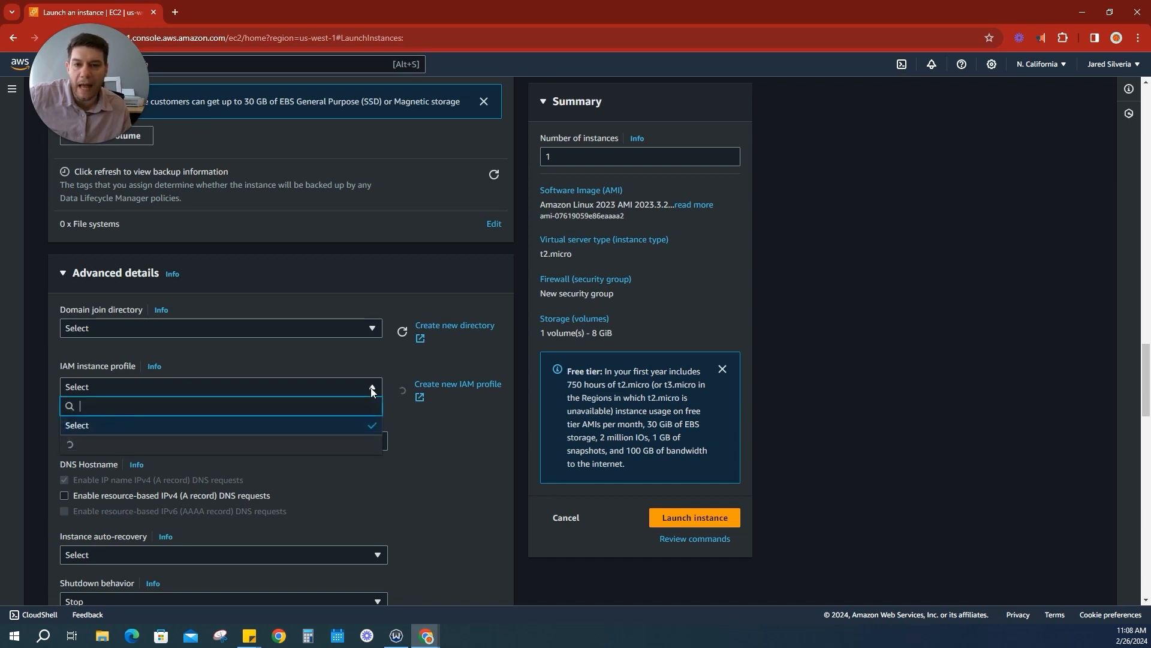
left_click(224, 447)
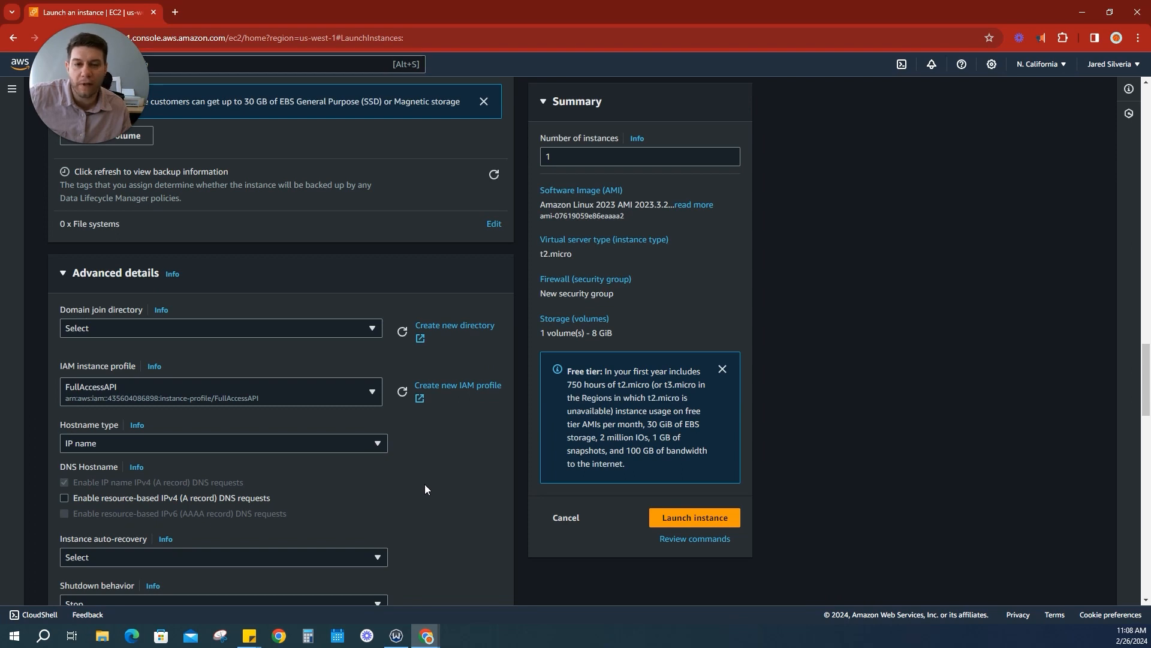
- Paste the bash script that downloads, installs and runs FlaskApp on port 80 into the advanced details' user data
scroll(412, 486, "down", 6)
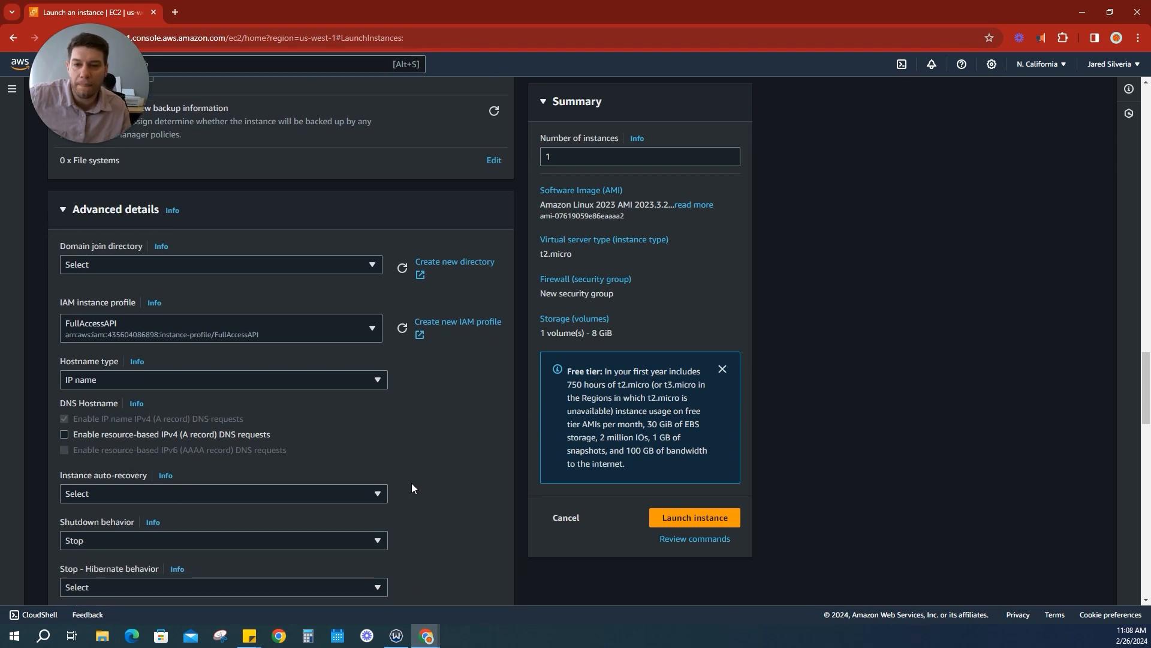
scroll(411, 483, "down", 9)
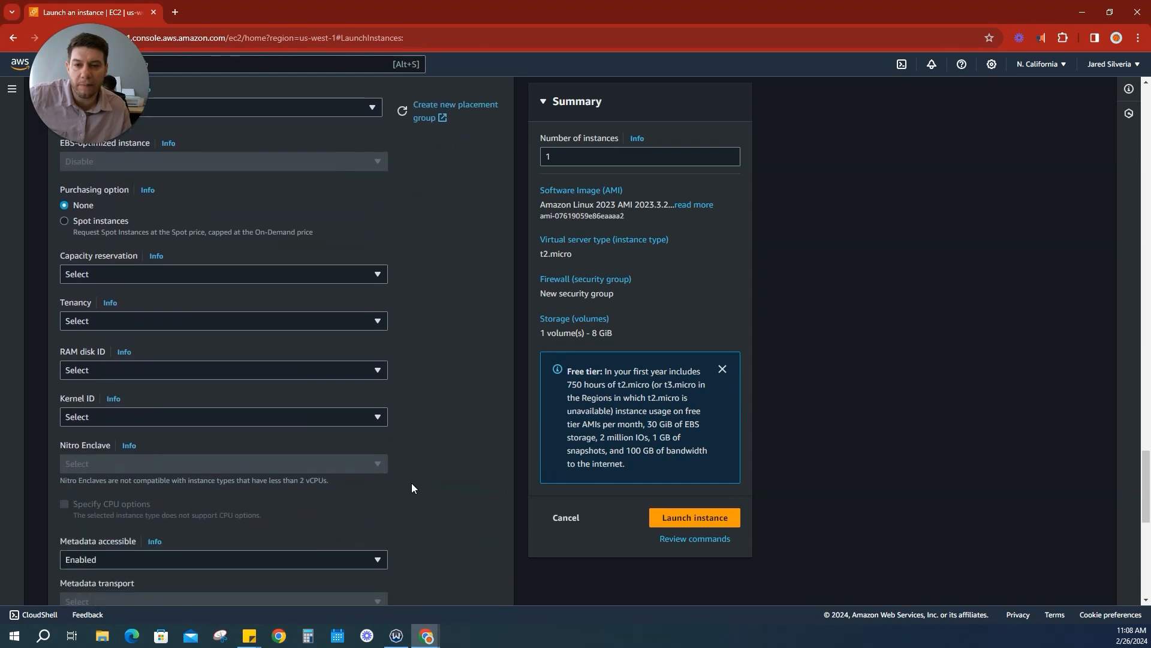
scroll(411, 483, "down", 4)
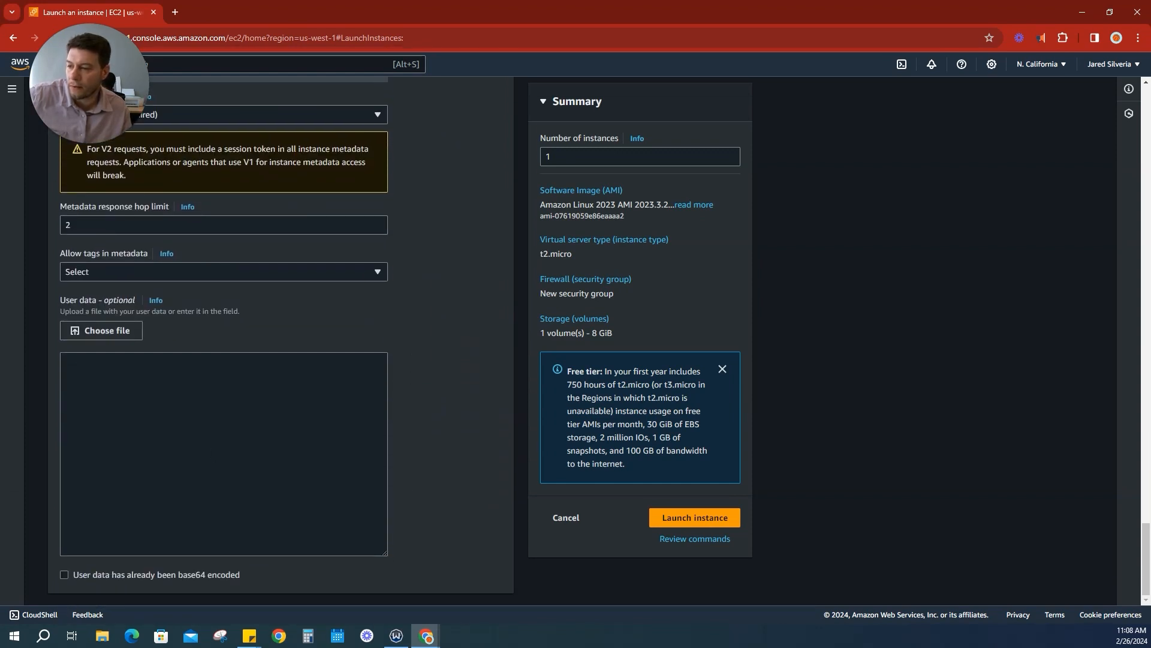
key("alt+Tab")
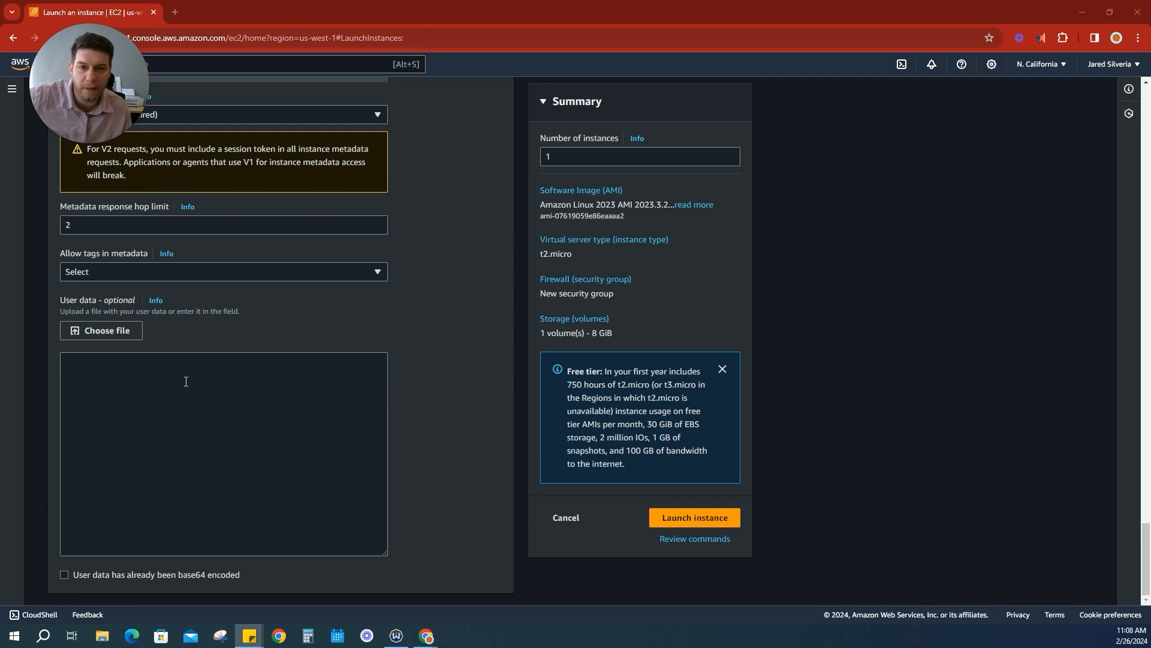
left_click(121, 367)
right_click(121, 366)
left_click(159, 205)
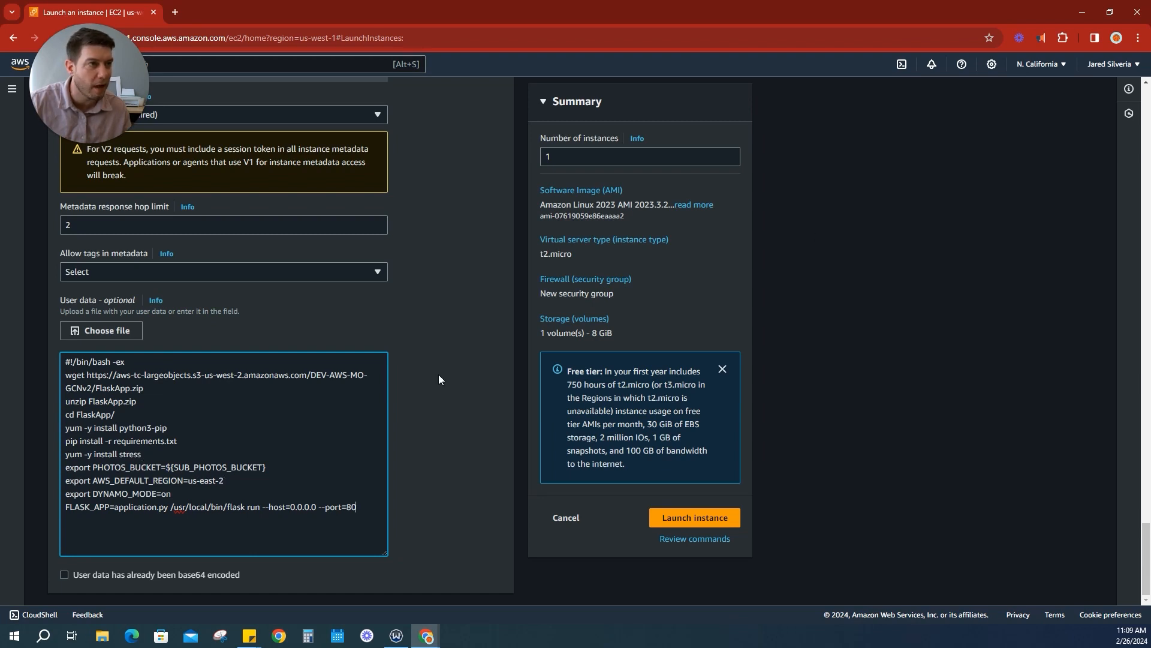
- Check the console's current region code and set AWS_DEFAULT_REGION in the user data script to us-west-1
left_click(1026, 64)
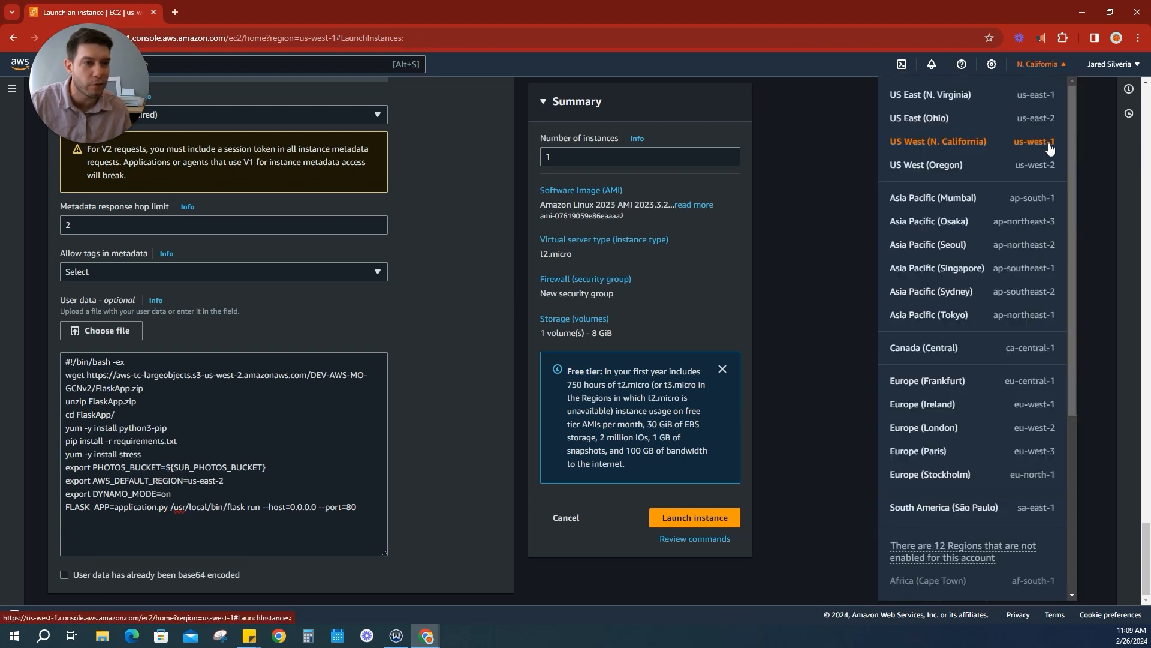
left_click_drag(225, 481, 204, 480)
type("west-")
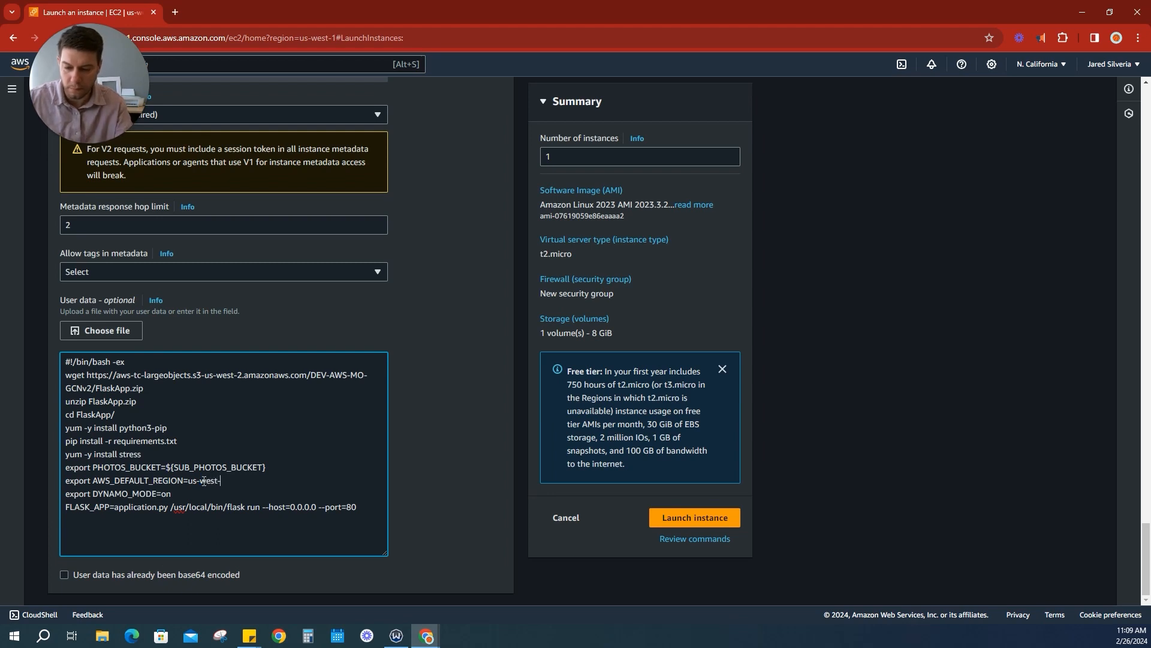
left_click(198, 499)
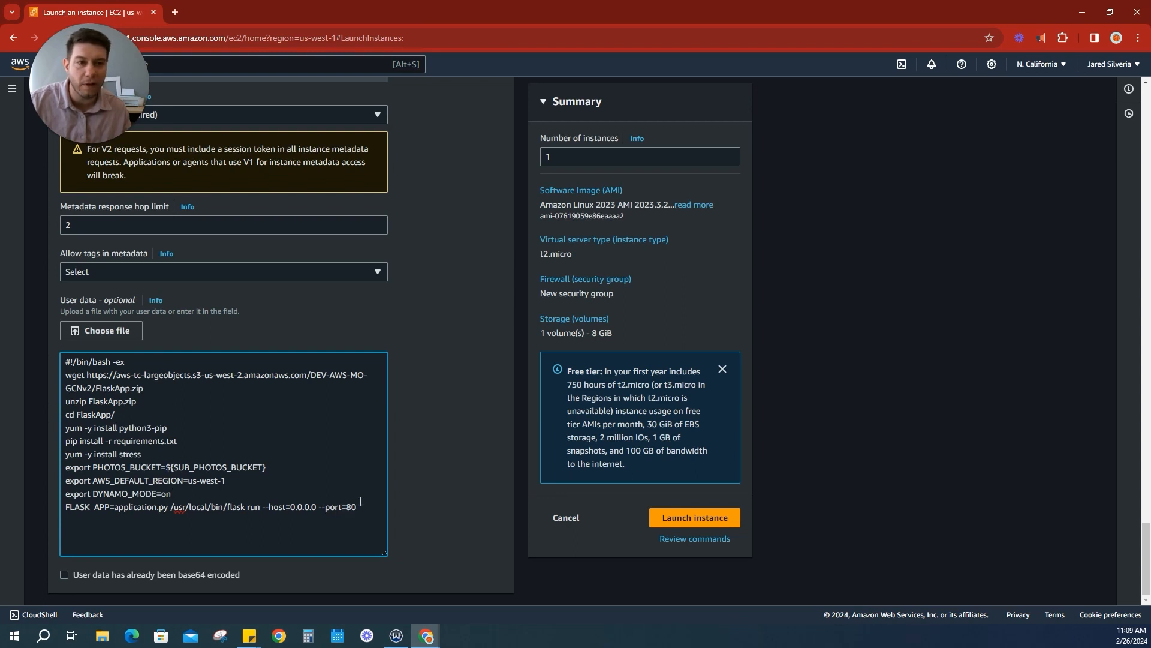
- Launch the configured instance and open the summary page of the new EmployeeWebApp1 instance
left_click(706, 519)
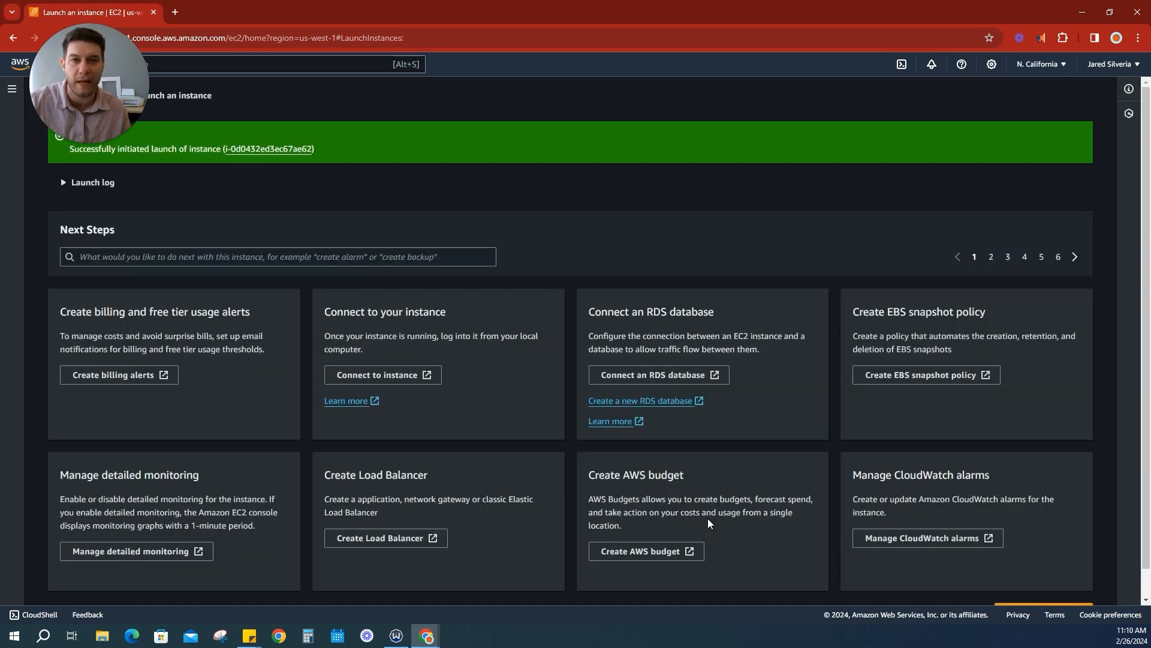
left_click(279, 150)
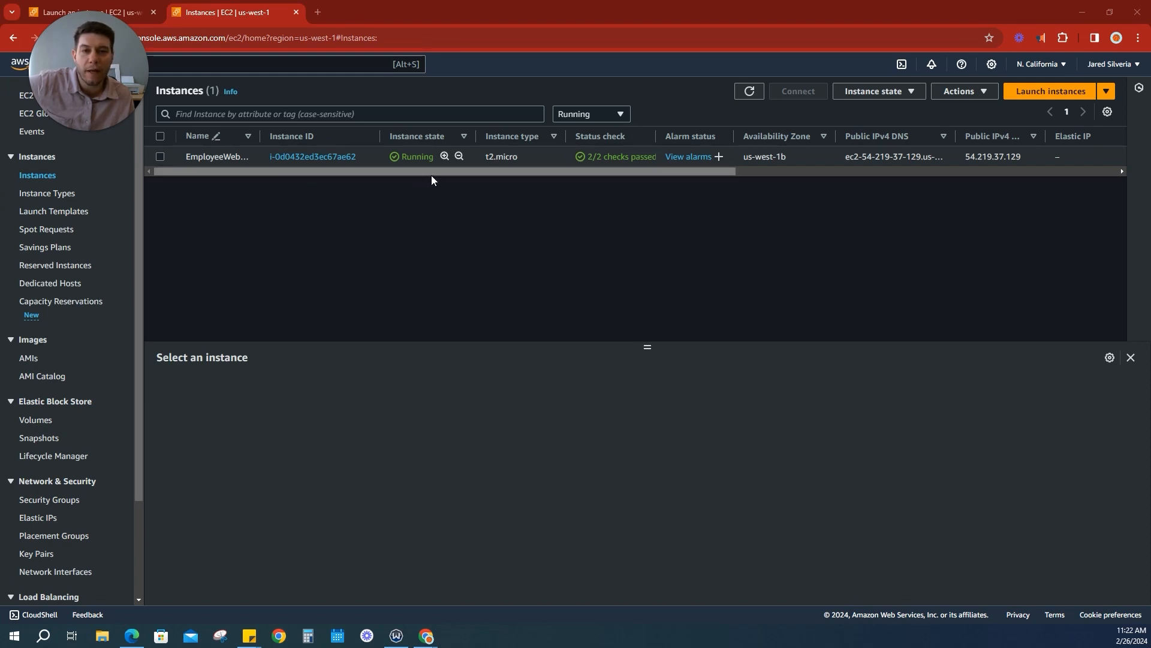
left_click(284, 156)
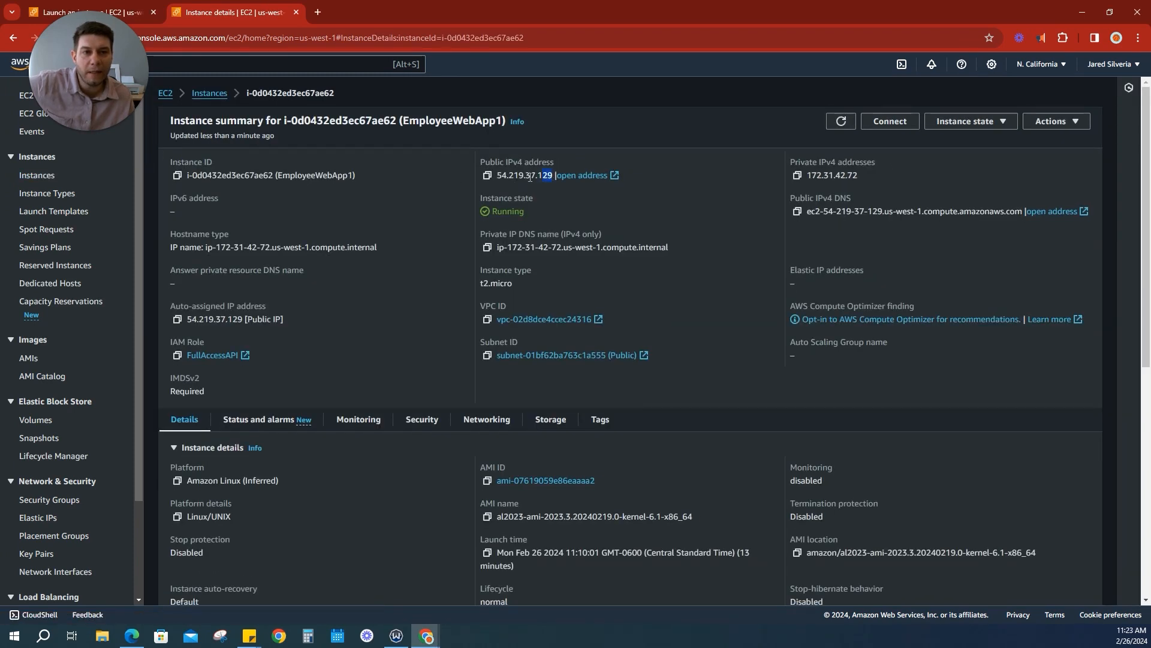
- Copy the instance's public IPv4 address and load it in a new browser tab
left_click_drag(530, 176, 497, 182)
right_click(507, 178)
left_click(534, 190)
left_click(318, 13)
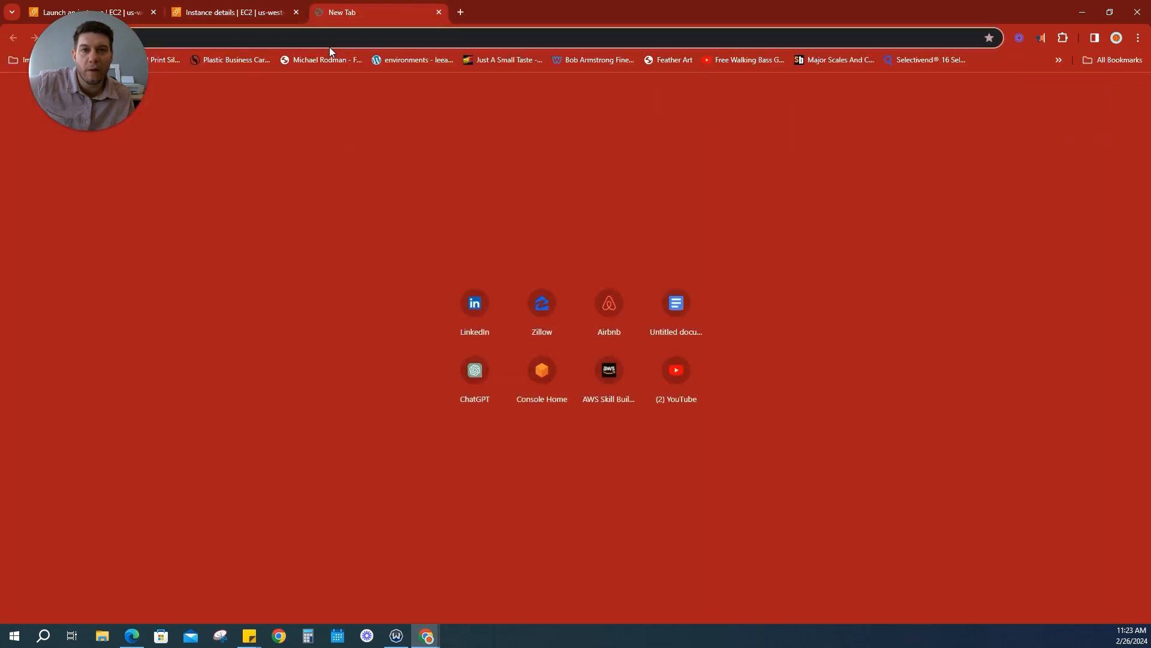
right_click(329, 38)
left_click(370, 139)
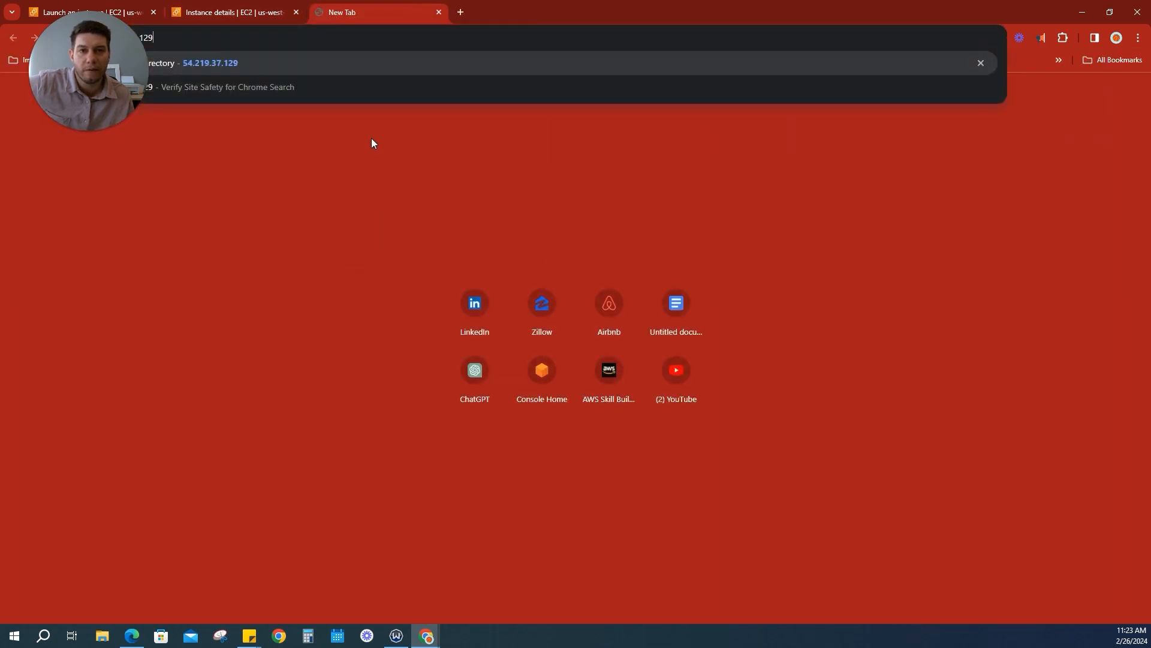
key("Return")
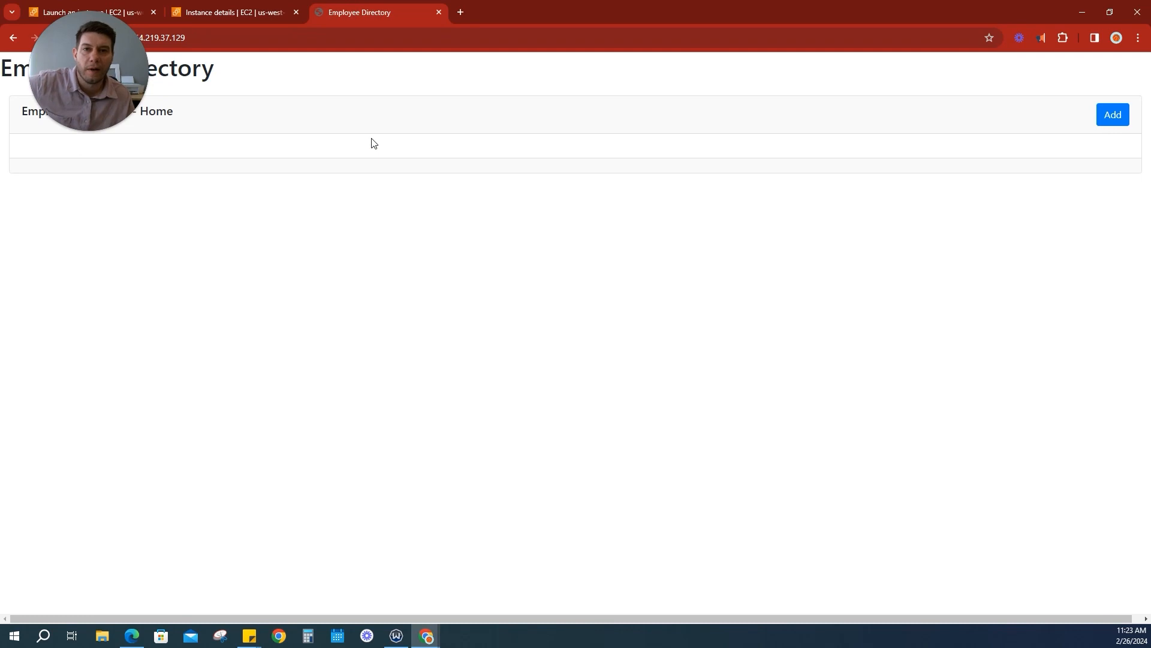